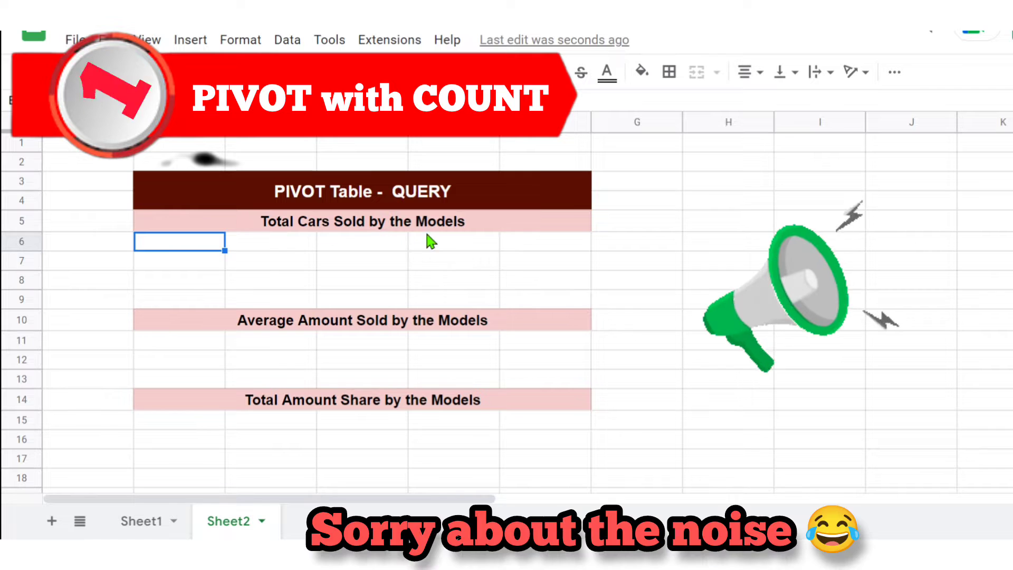
# Review the car sales data in Sheet1 from its header row.
pyautogui.click(127, 519)
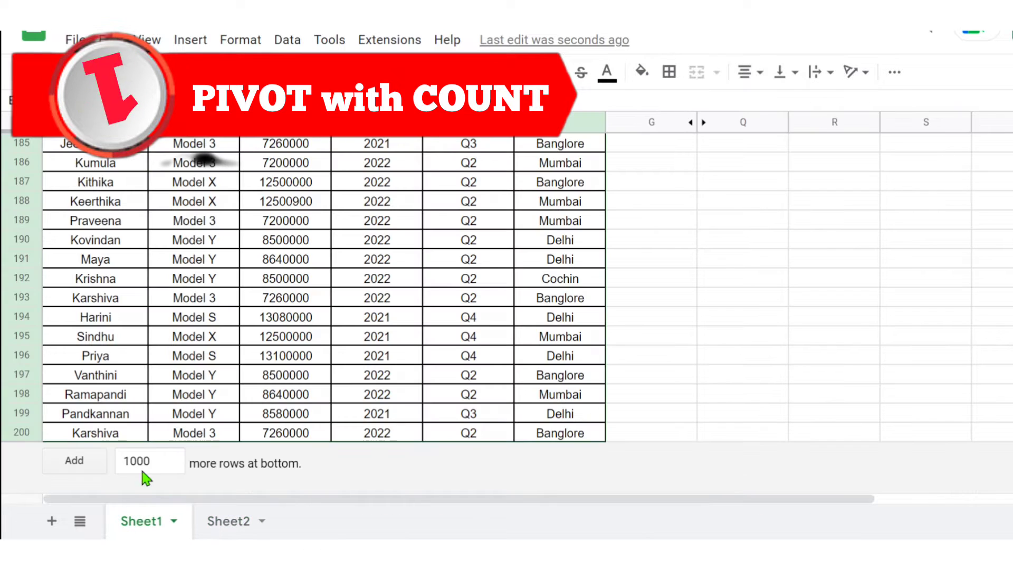
pyautogui.scroll(20, 310, 319)
pyautogui.click(312, 317)
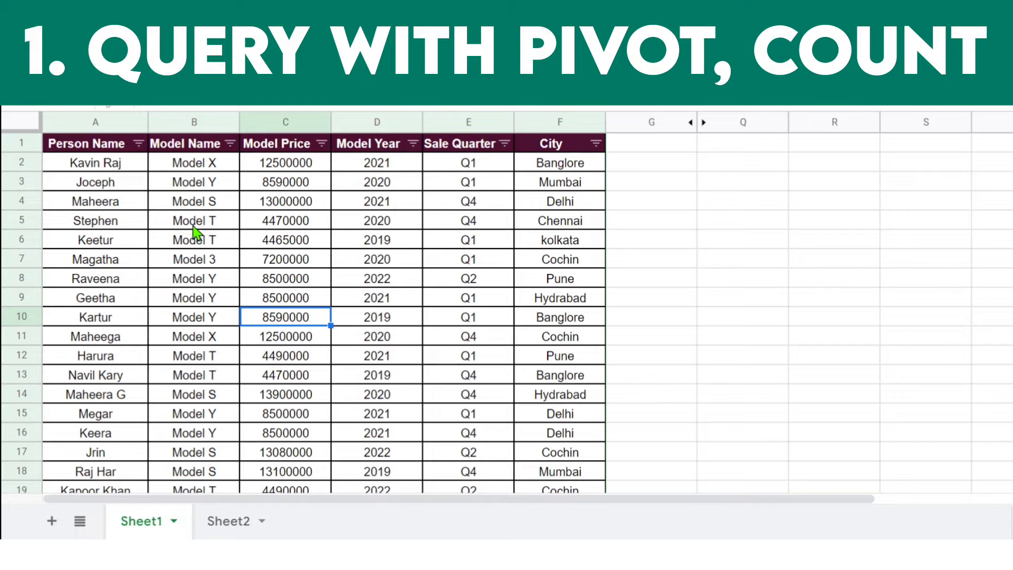
# Start a QUERY formula in Sheet2 cell B6, under Total Cars Sold by the Models, with Sheet1!A2:F200 as its data range.
pyautogui.click(228, 521)
pyautogui.write('=')
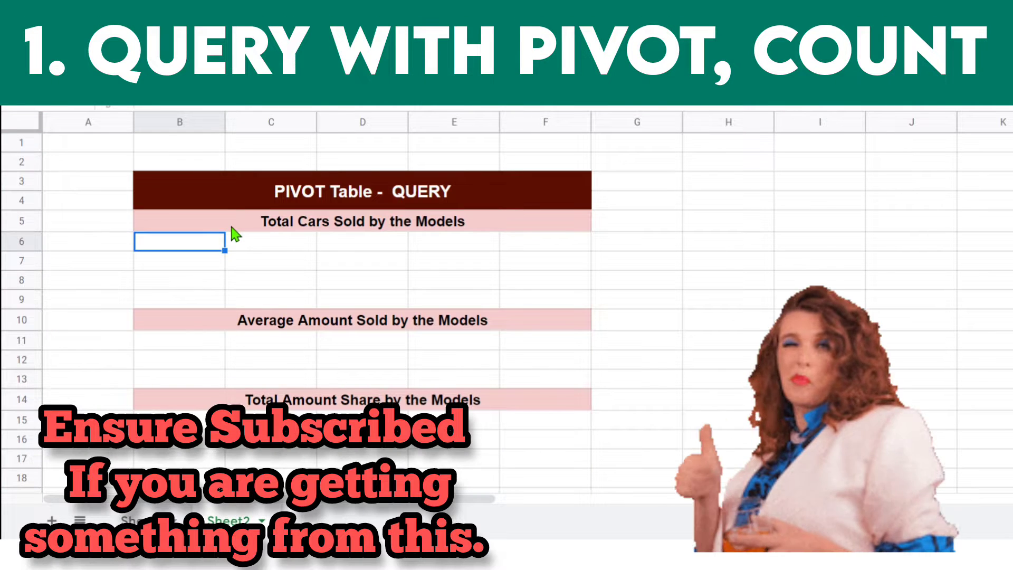
pyautogui.write('QUERY')
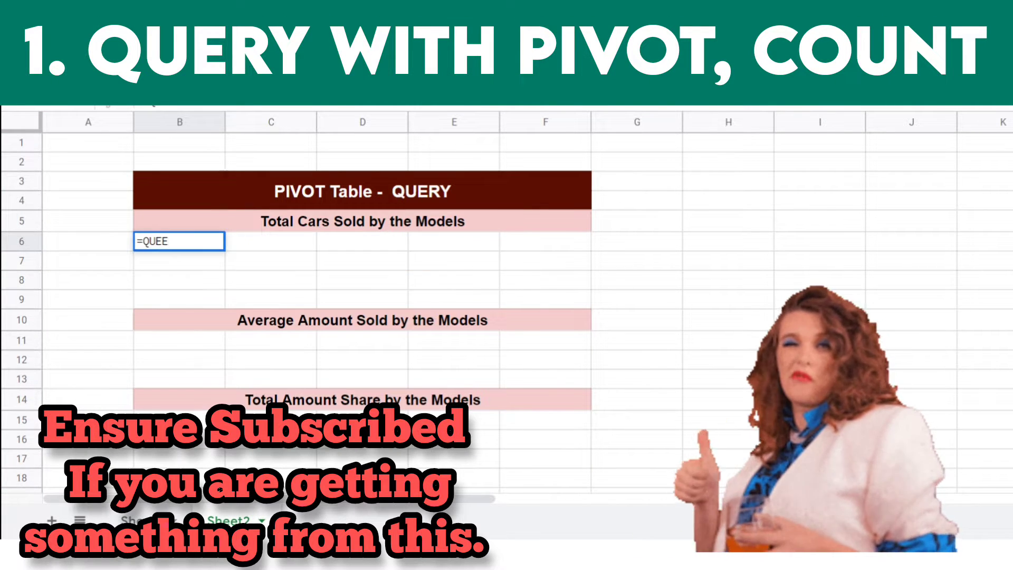
pyautogui.write('(')
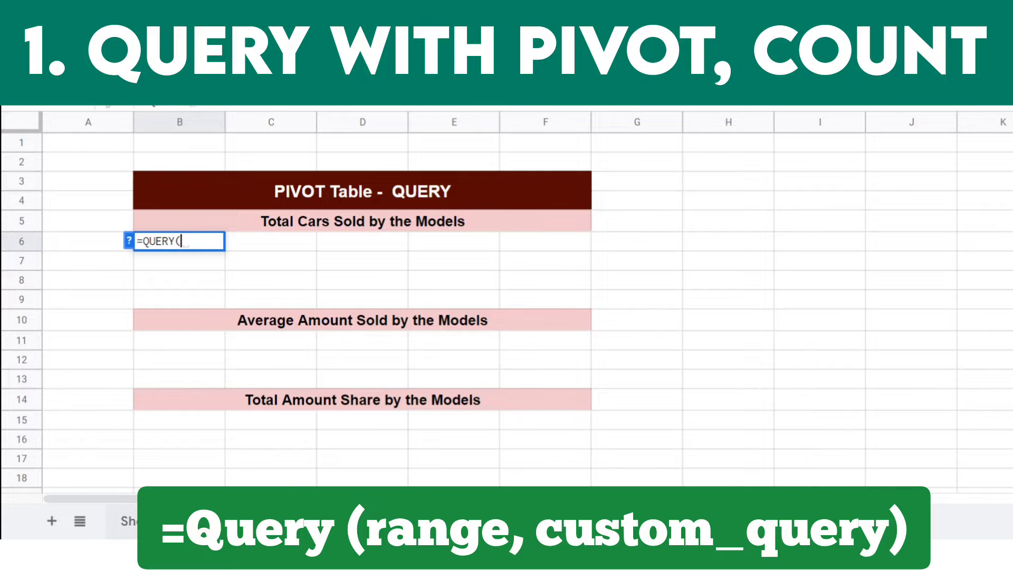
pyautogui.click(141, 521)
pyautogui.click(89, 164)
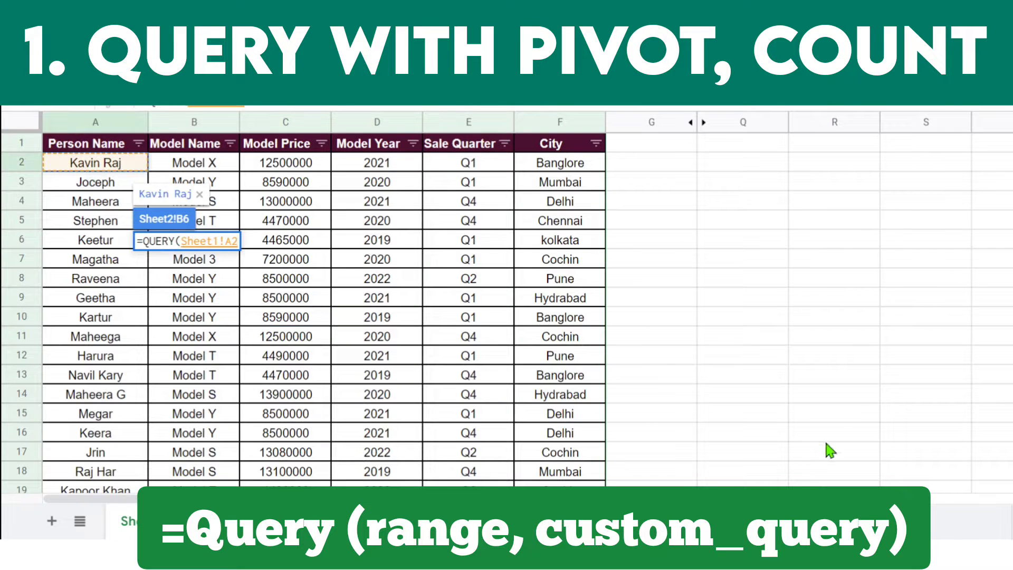
pyautogui.scroll(-20, 507, 312)
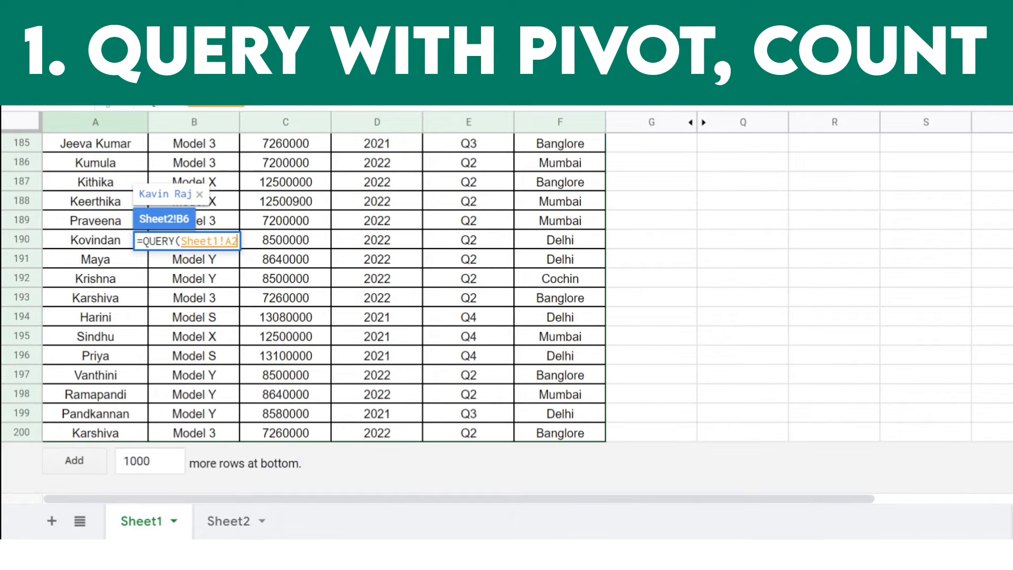
pyautogui.keyDown('shift'); pyautogui.click(550, 439); pyautogui.keyUp('shift')
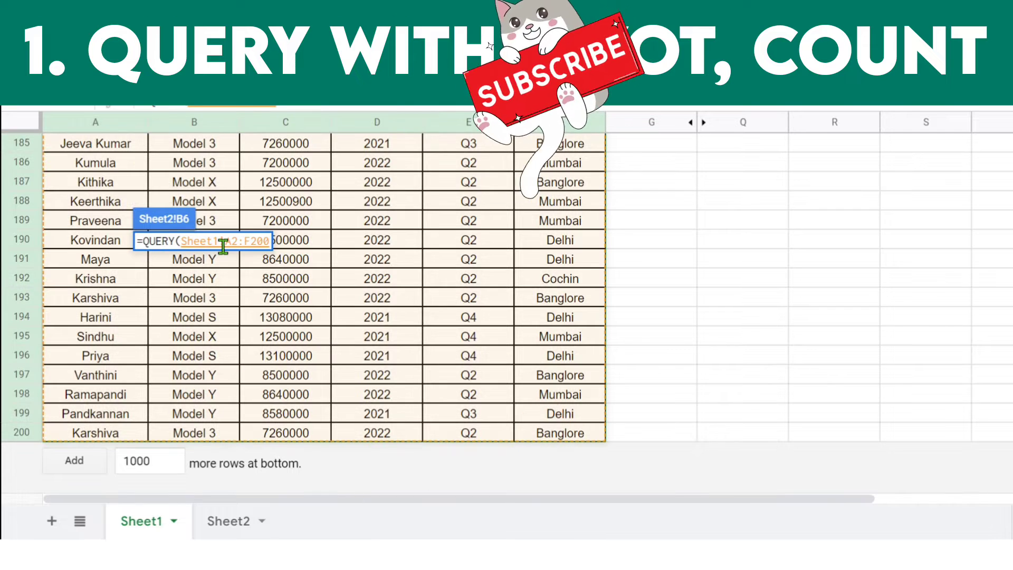
# Add a quoted query string beginning with the select keyword as the second argument and close the formula's parenthesis.
pyautogui.write(',""')
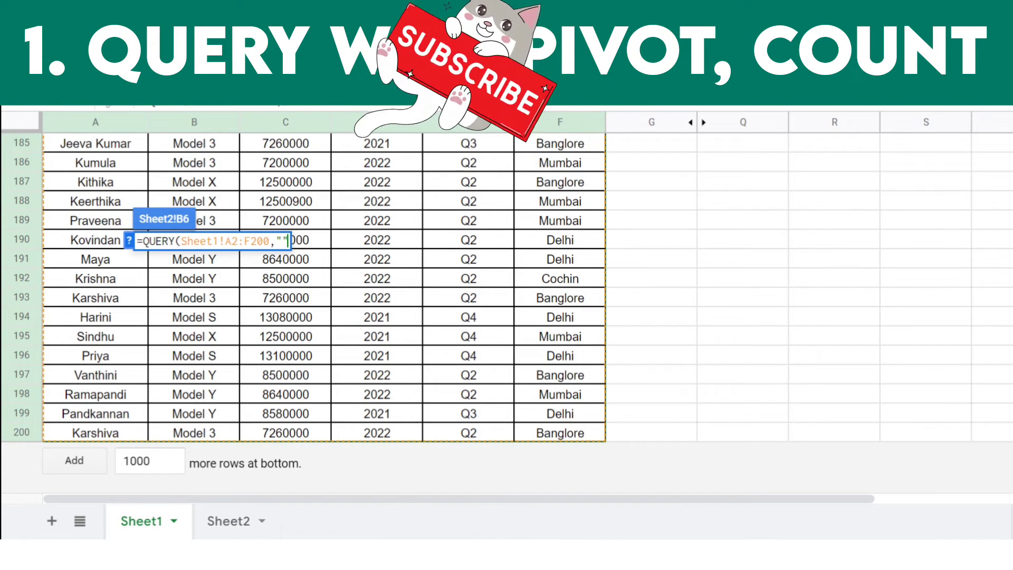
pyautogui.write(')')
pyautogui.press('Left')
pyautogui.press('Left')
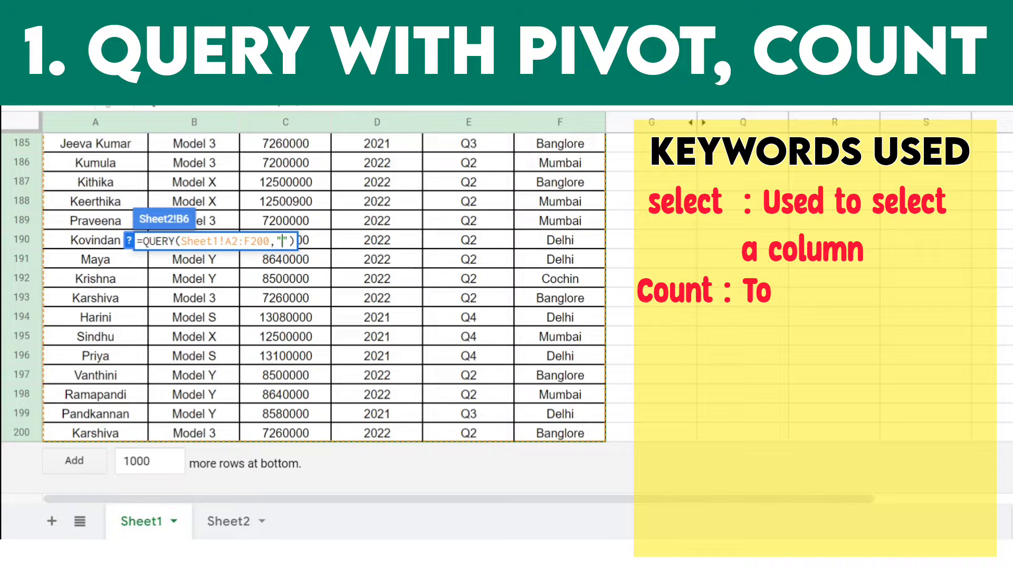
pyautogui.write('select')
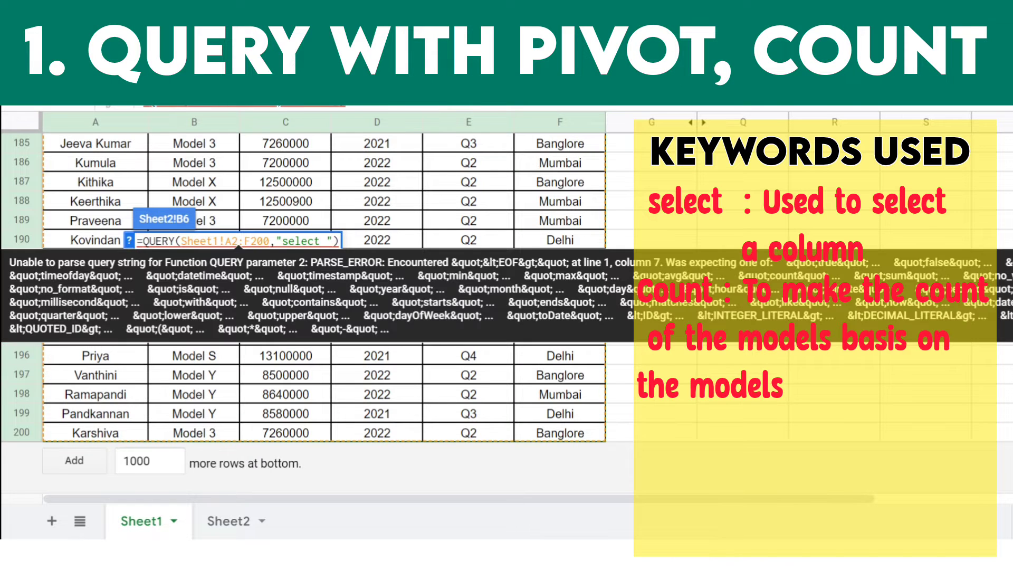
pyautogui.moveTo(283, 242); pyautogui.dragTo(304, 245)
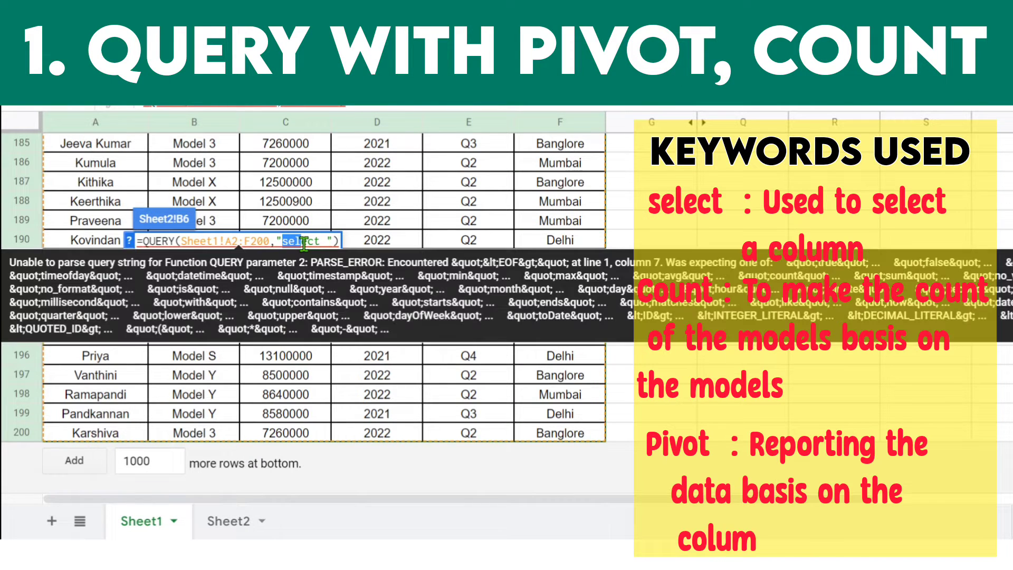
pyautogui.click(317, 244)
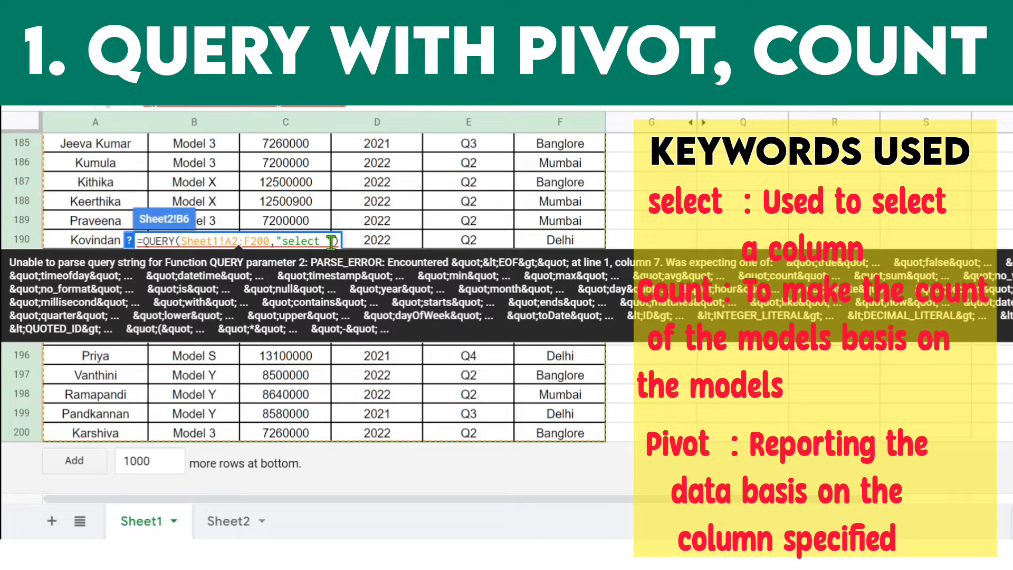
pyautogui.press('BackSpace')
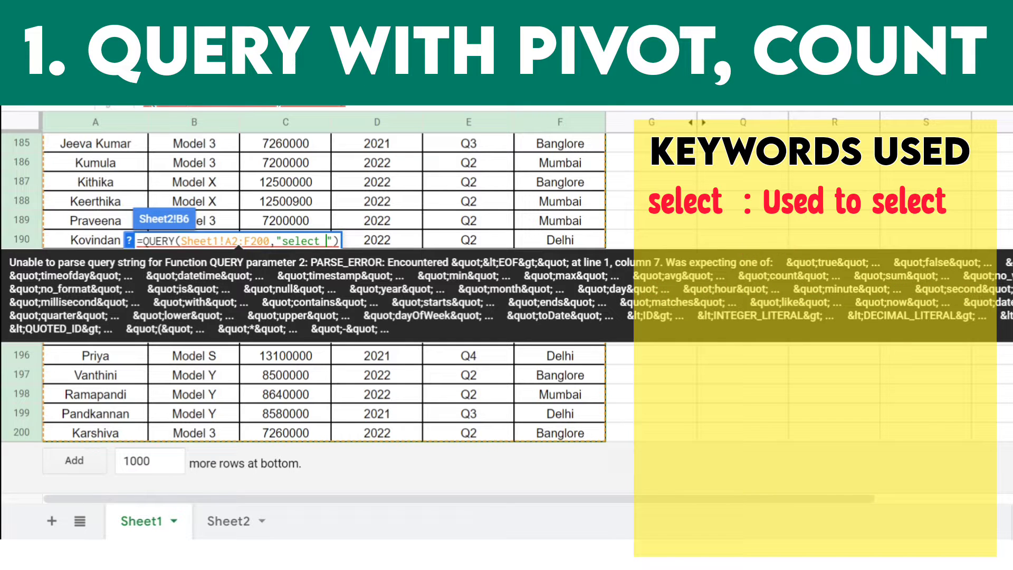
# Complete the query string as "select COUNT(A) pivot B" and enter the formula.
pyautogui.write('COUNT(')
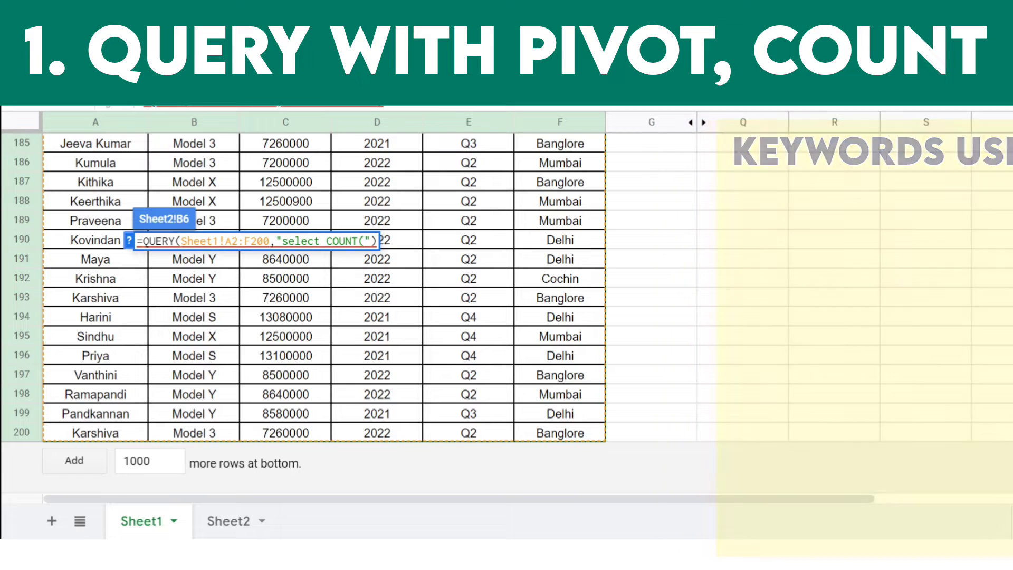
pyautogui.write('A')
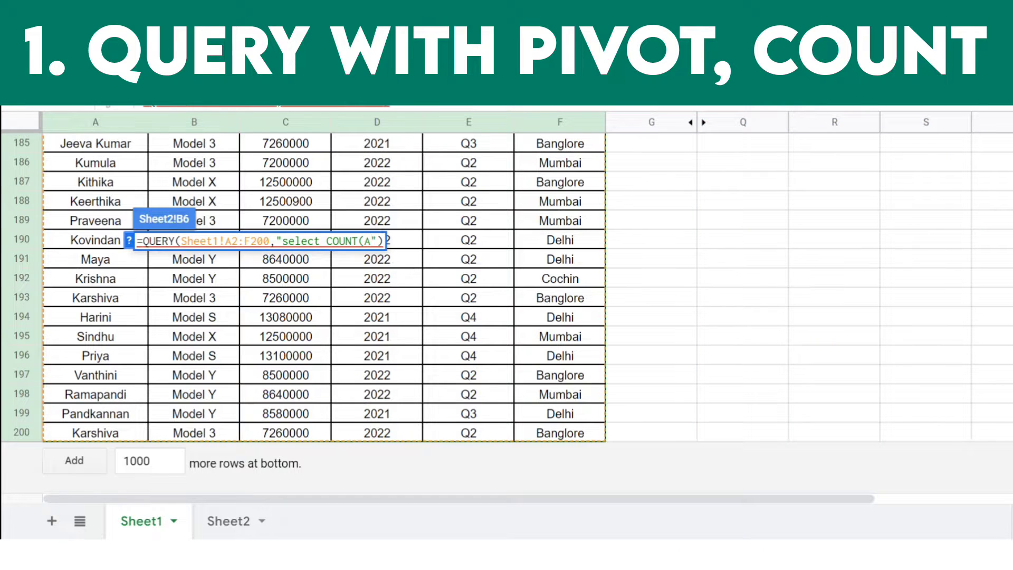
pyautogui.write(') pi')
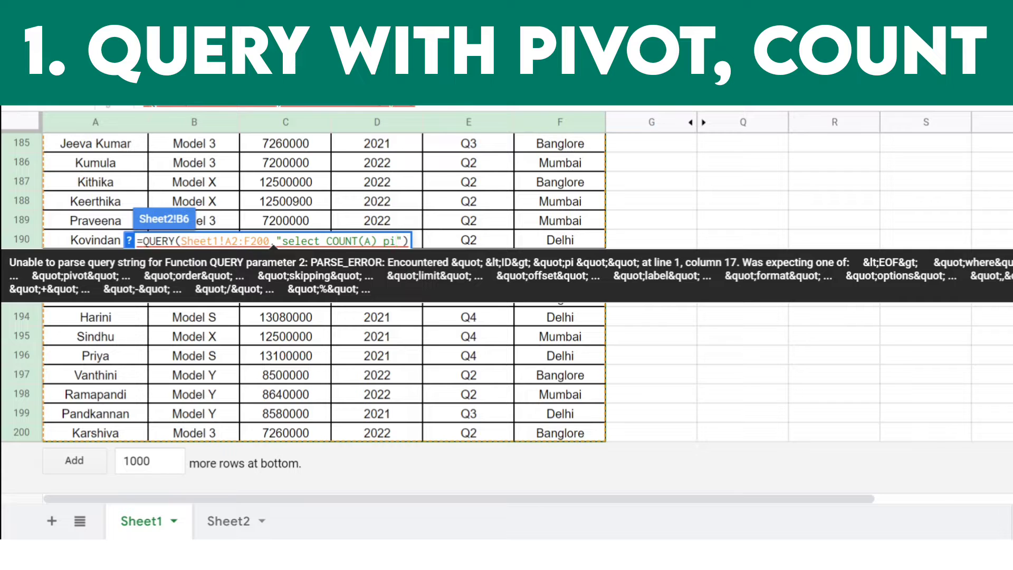
pyautogui.write('vot B')
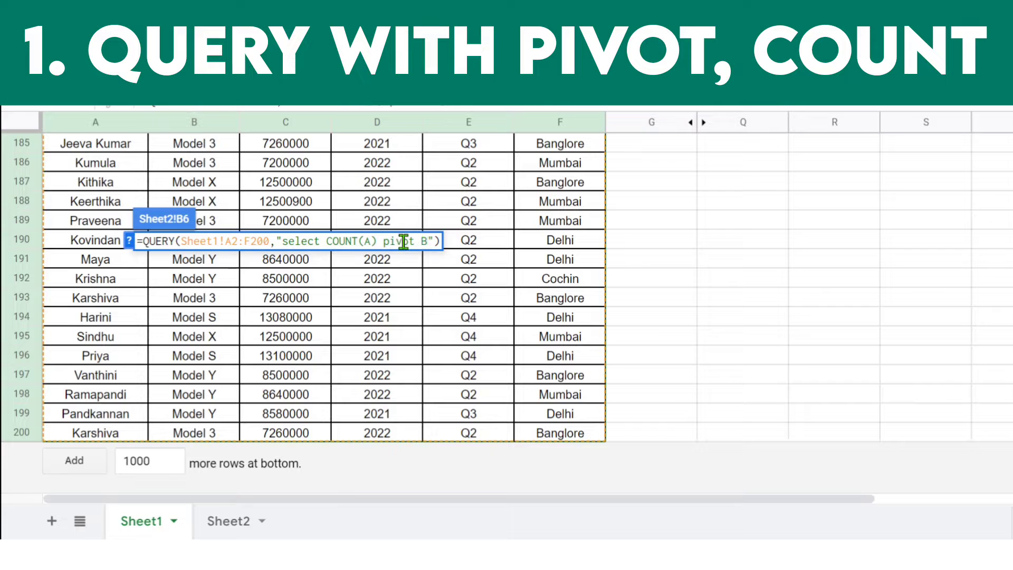
pyautogui.press('Return')
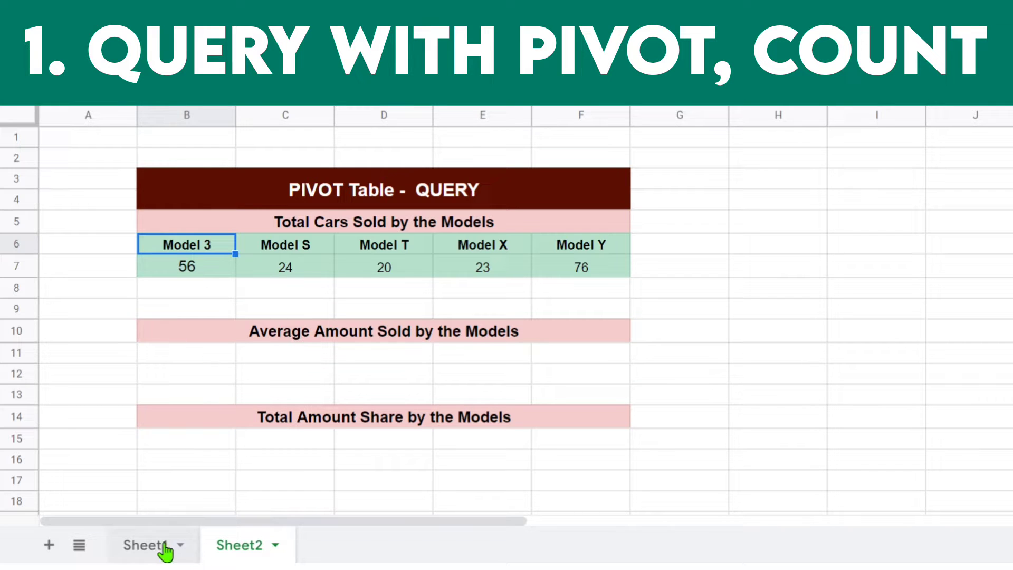
# Filter the Model Name column in Sheet1 to show only Model 3.
pyautogui.click(136, 546)
pyautogui.click(207, 346)
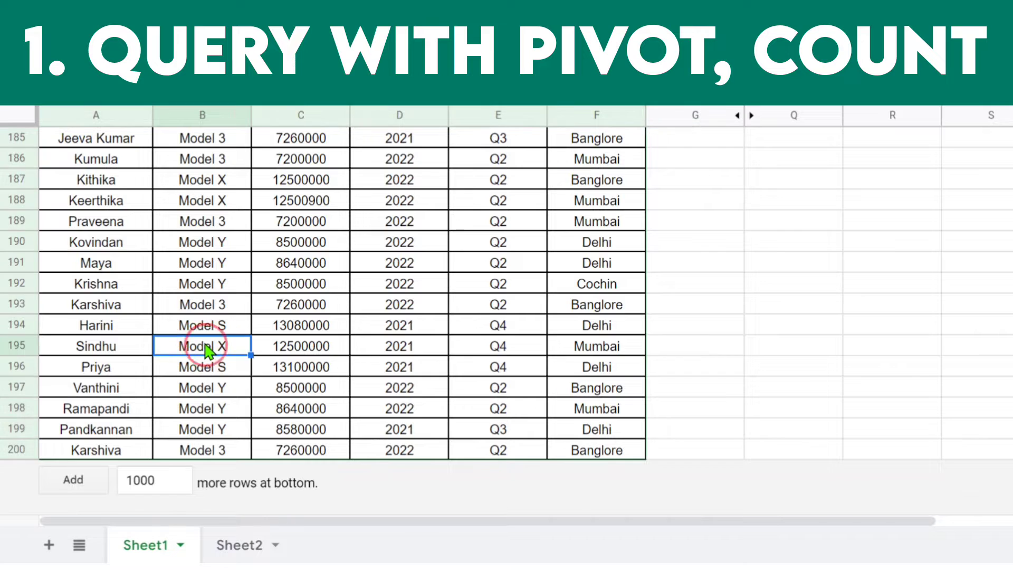
pyautogui.hotkey('ctrl', 'Home')
pyautogui.click(240, 139)
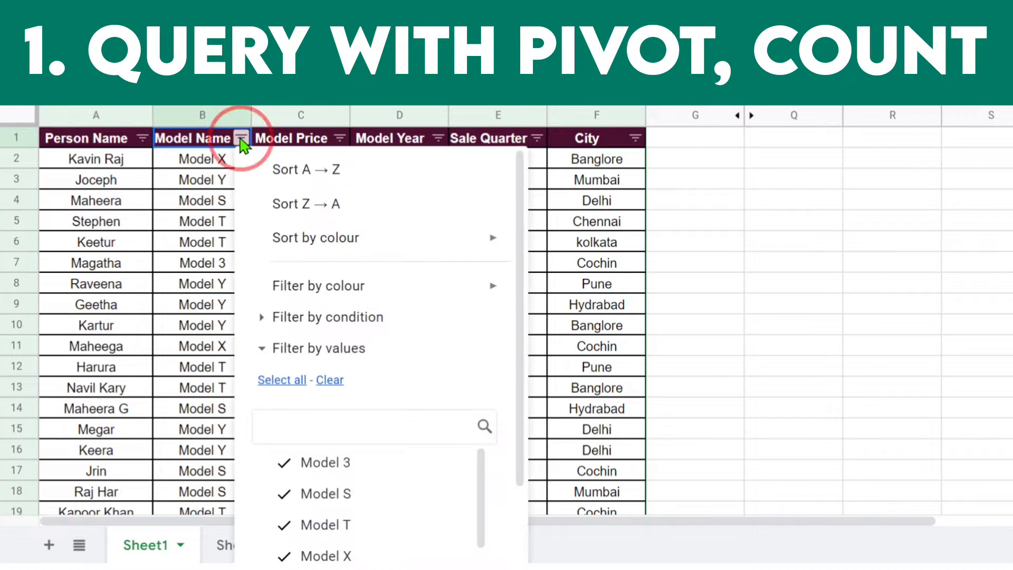
pyautogui.click(331, 380)
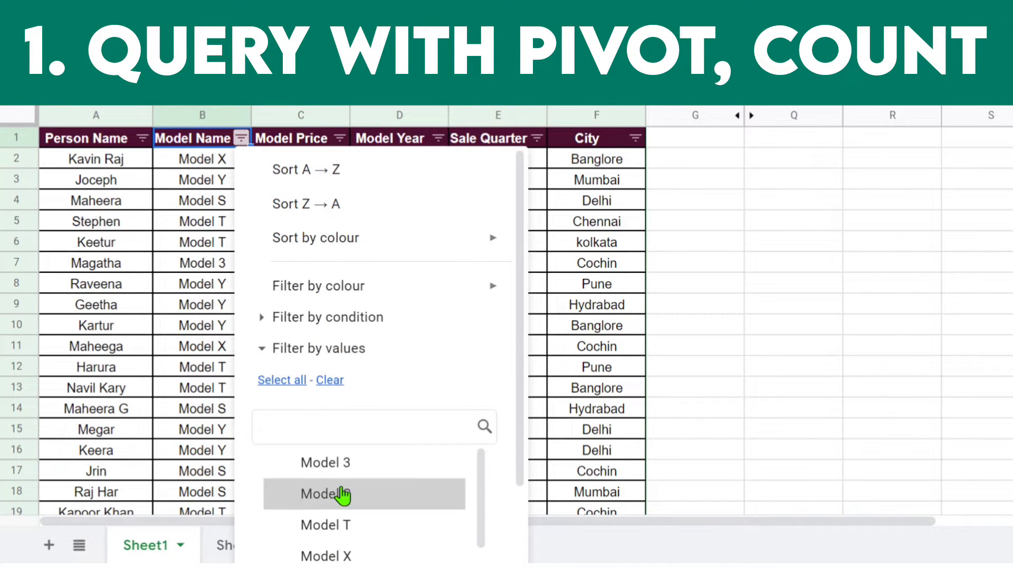
pyautogui.click(328, 465)
pyautogui.moveTo(520, 332); pyautogui.dragTo(493, 512)
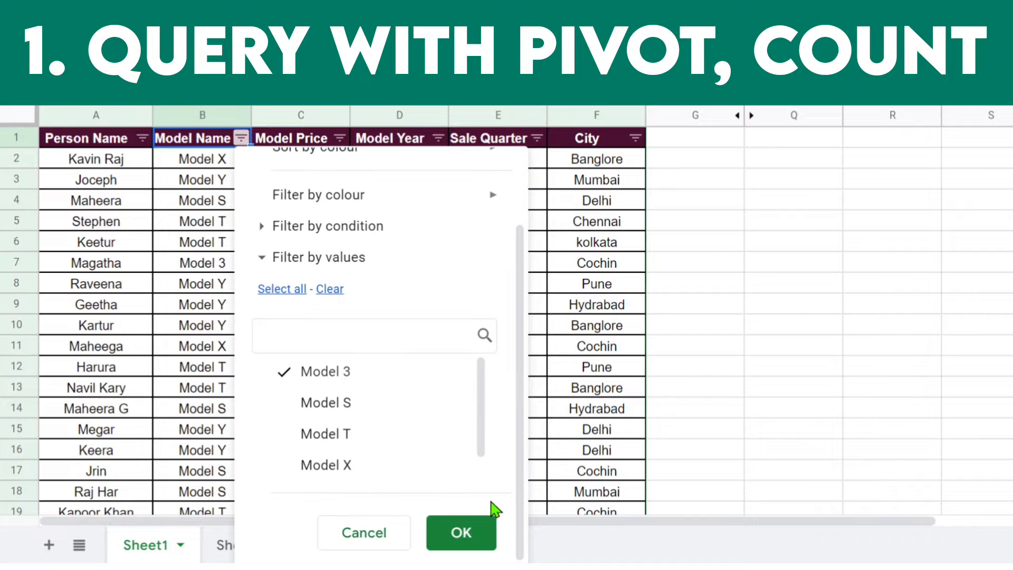
pyautogui.click(460, 533)
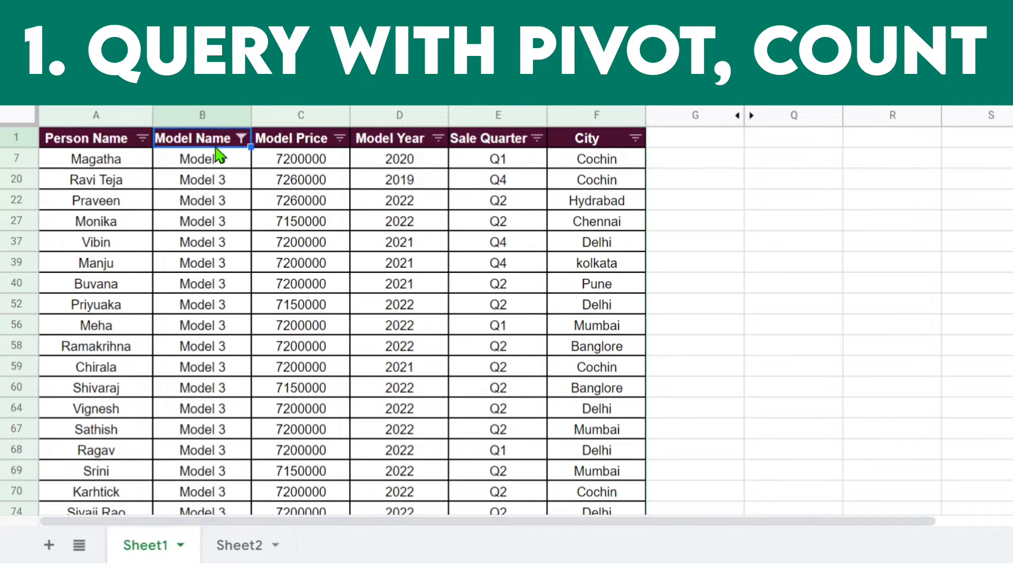
# Select all filtered Model 3 cells in the Model Name column to check their count, then return to the sheet's first cell.
pyautogui.click(216, 165)
pyautogui.hotkey('ctrl', 'shift', 'Down')
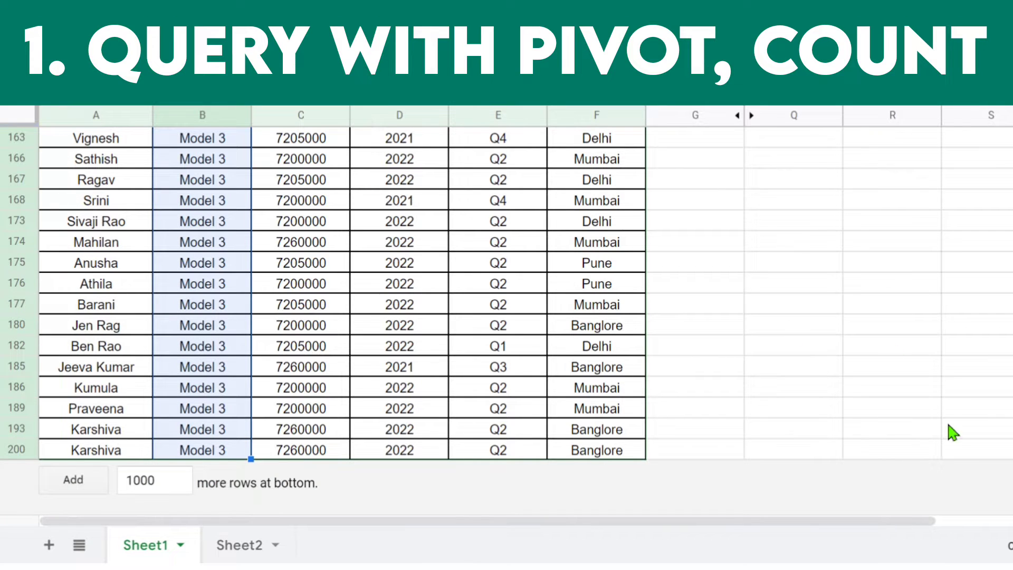
pyautogui.click(380, 343)
pyautogui.hotkey('ctrl', 'Home')
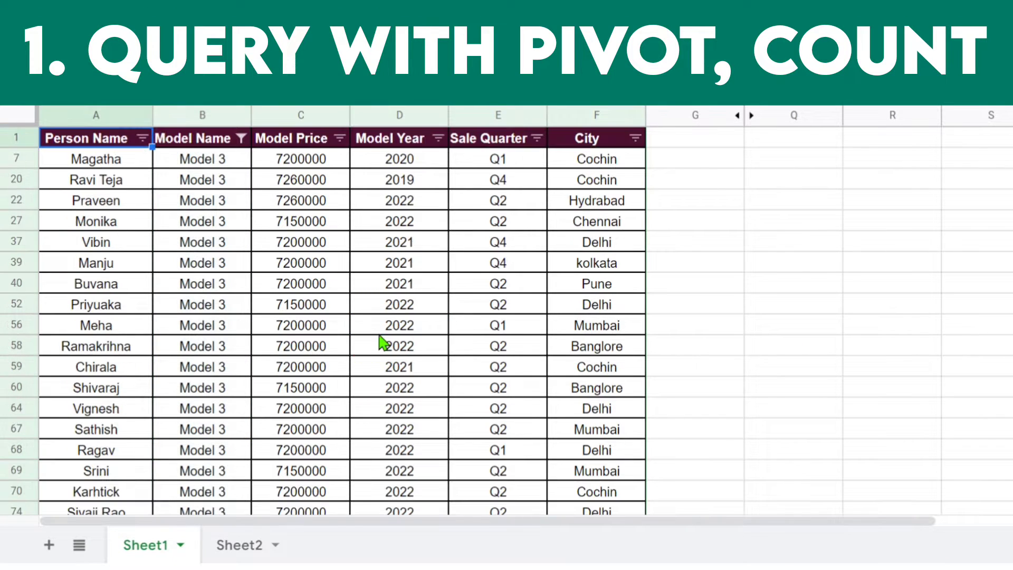
# Restore all models in the Model Name filter of Sheet1.
pyautogui.click(240, 138)
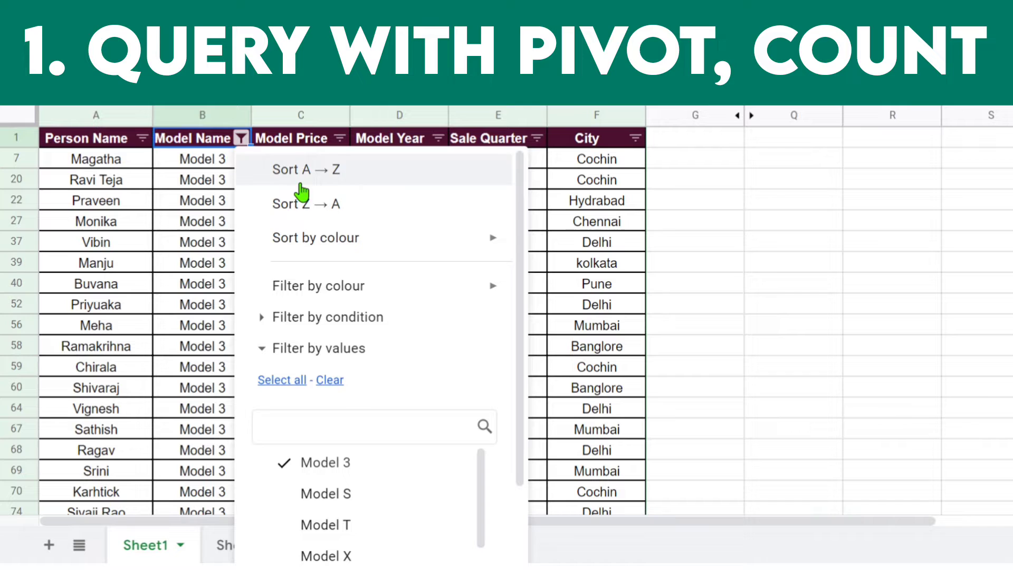
pyautogui.click(289, 385)
pyautogui.moveTo(520, 301); pyautogui.dragTo(517, 502)
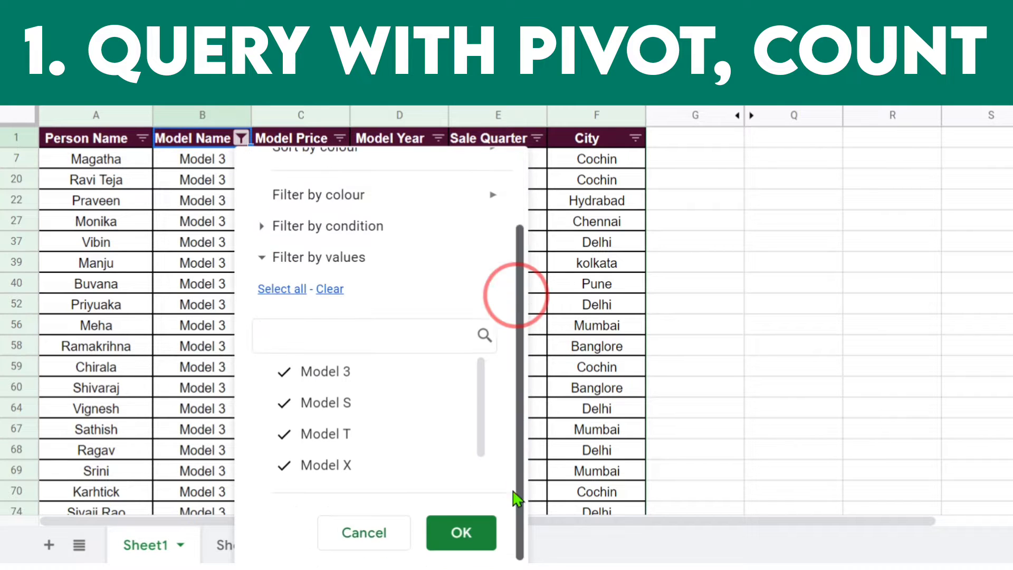
pyautogui.click(459, 534)
# Start a QUERY formula in Sheet2 cell B11, under Average Amount Sold by the Models, with Sheet1!A2:F200 as its data range.
pyautogui.click(252, 558)
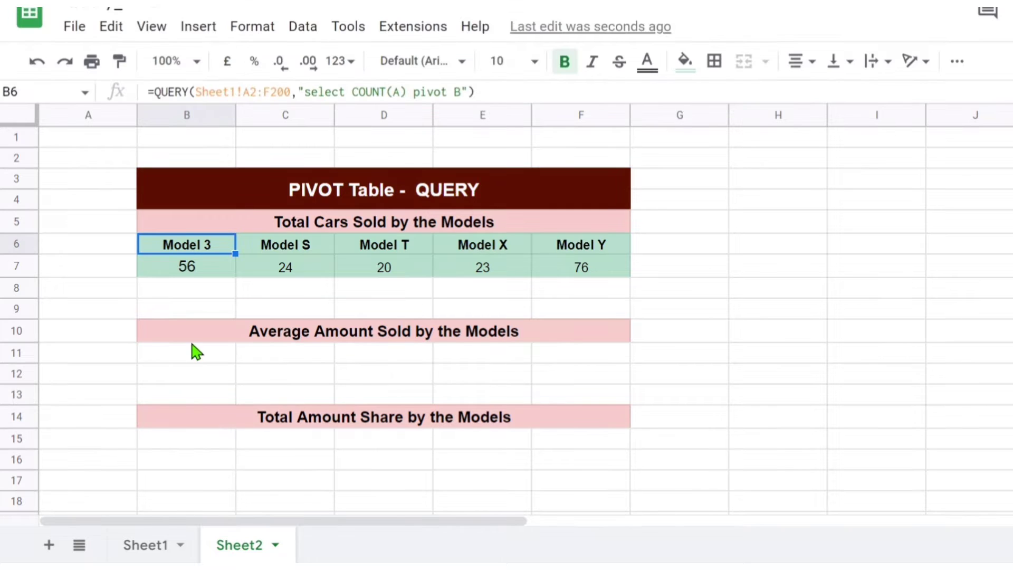
pyautogui.click(191, 348)
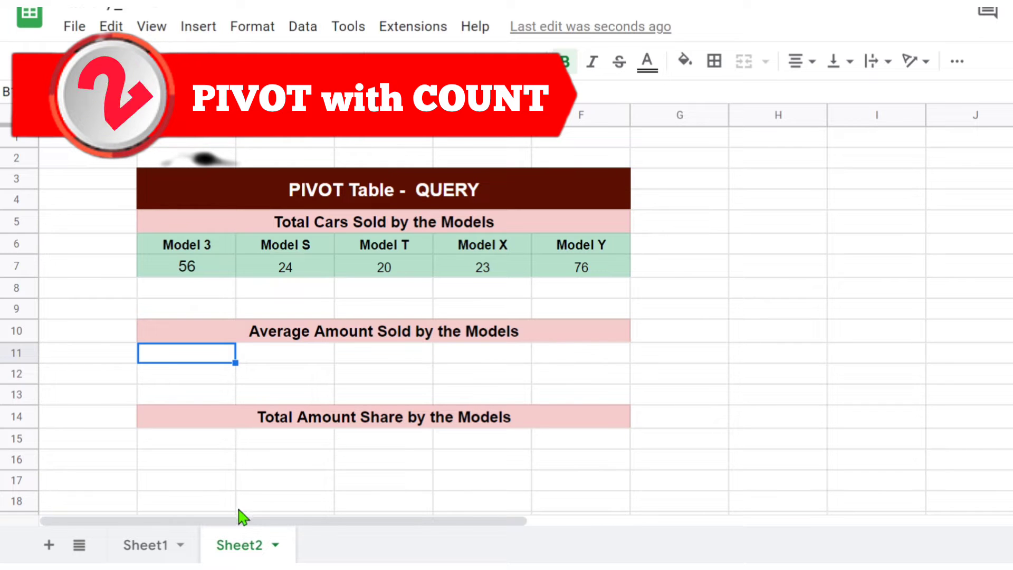
pyautogui.write('=Q')
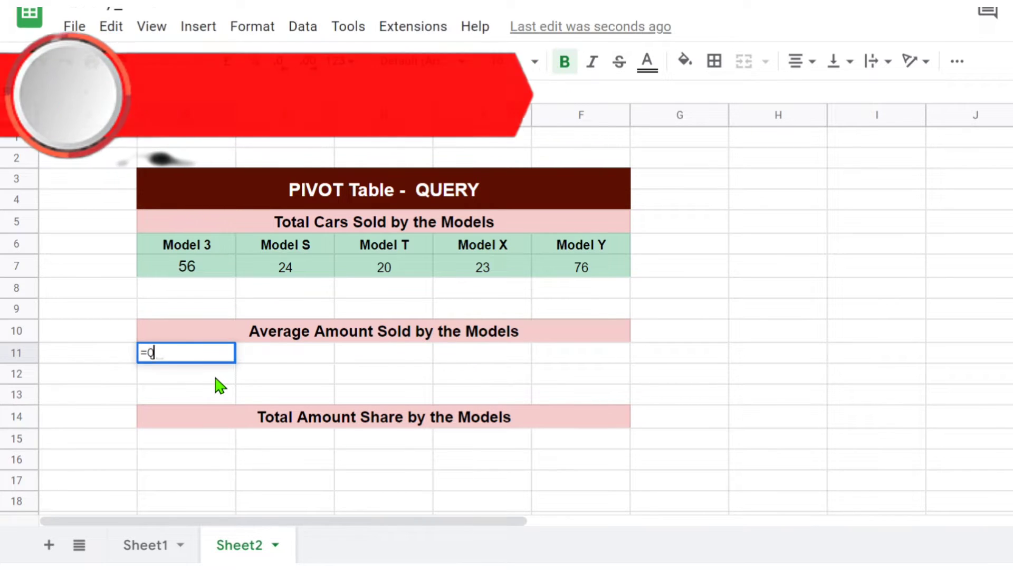
pyautogui.write('UERY(')
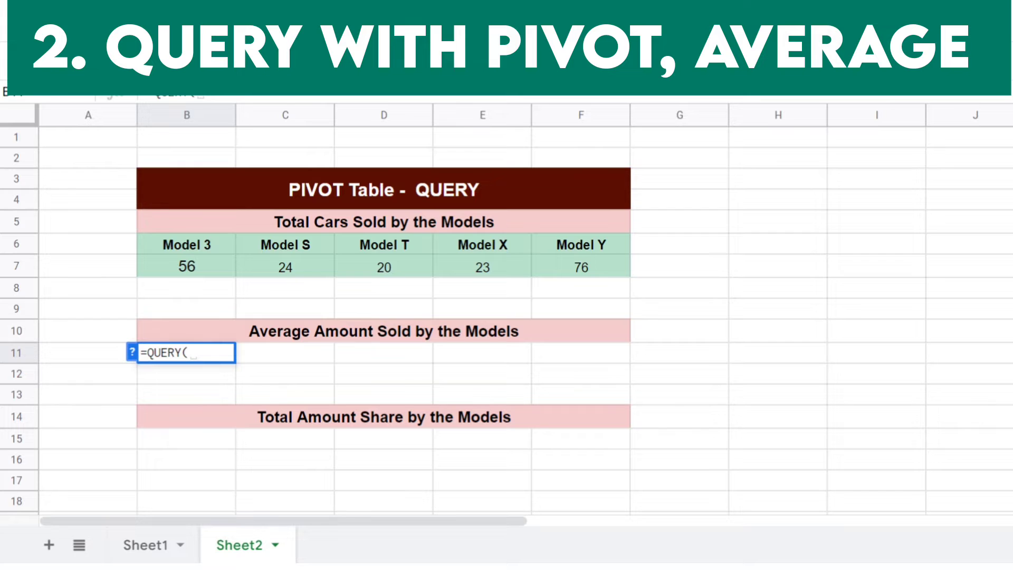
pyautogui.click(147, 546)
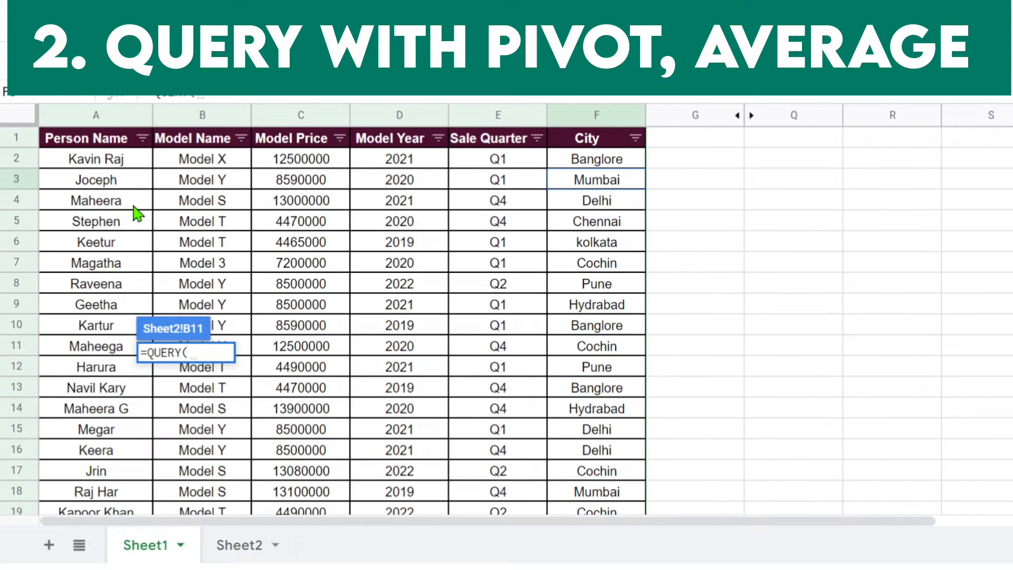
pyautogui.click(117, 165)
pyautogui.scroll(-20, 506, 320)
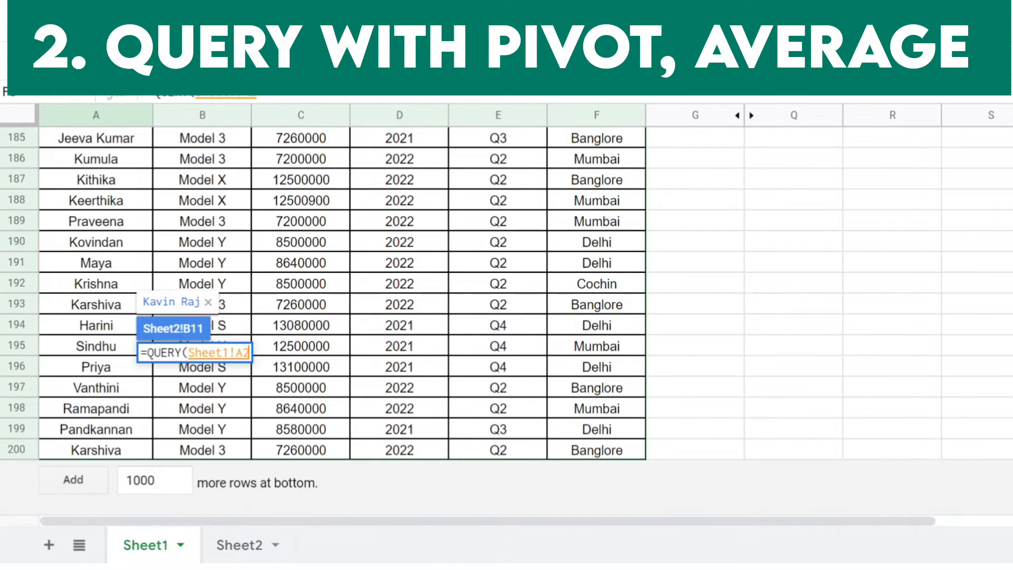
pyautogui.keyDown('shift'); pyautogui.click(644, 452); pyautogui.keyUp('shift')
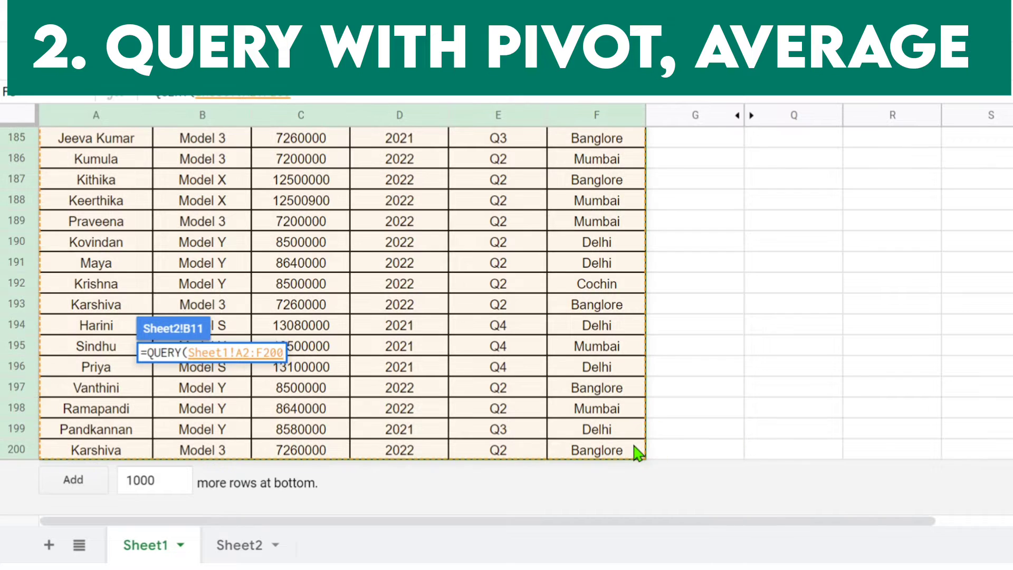
# Complete the QUERY formula in Sheet2 cell B11 with the query "select avg(C) pivot B".
pyautogui.write(',""')
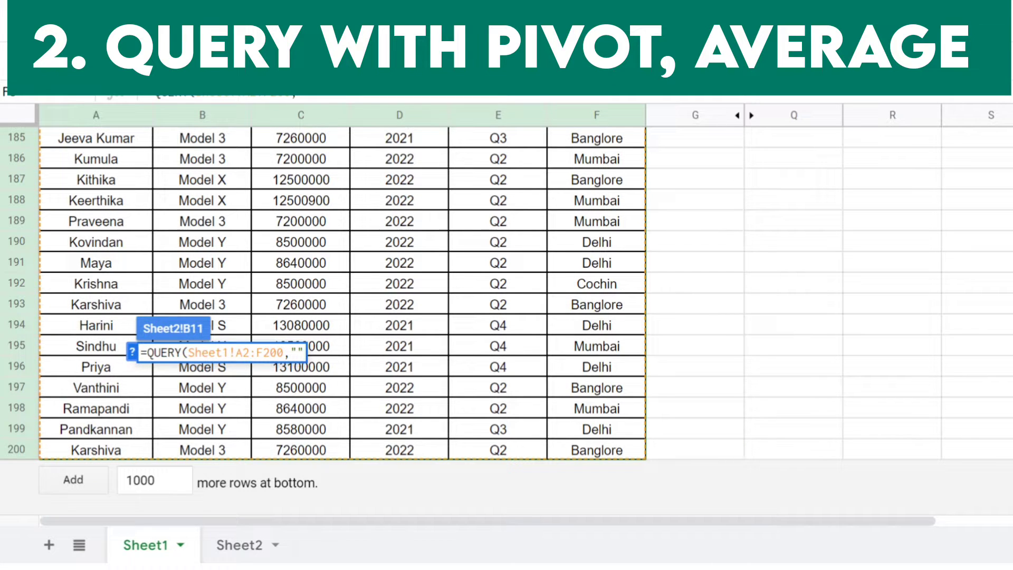
pyautogui.write(')')
pyautogui.press('Left')
pyautogui.press('Left')
pyautogui.write('select ')
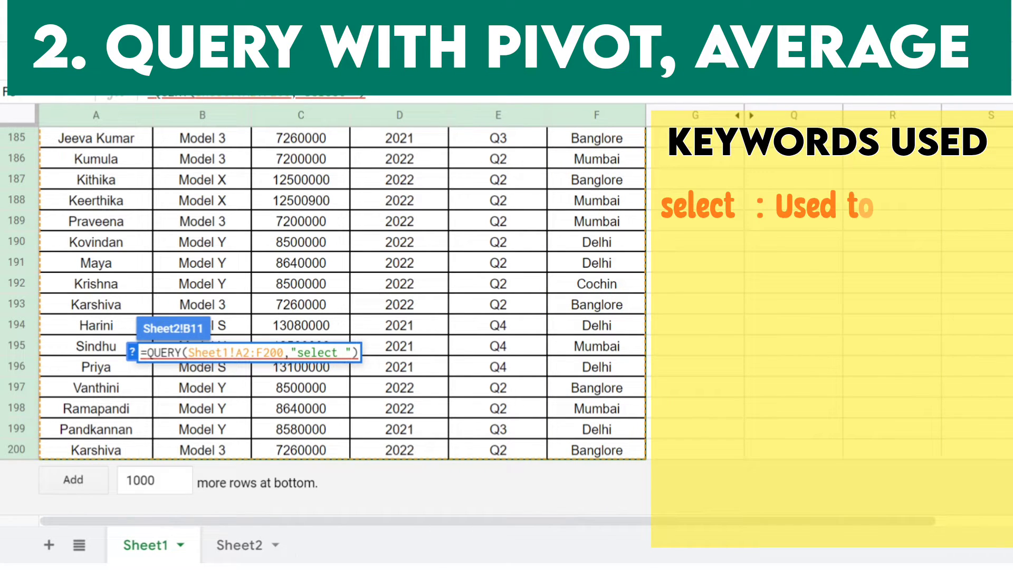
pyautogui.write('avg')
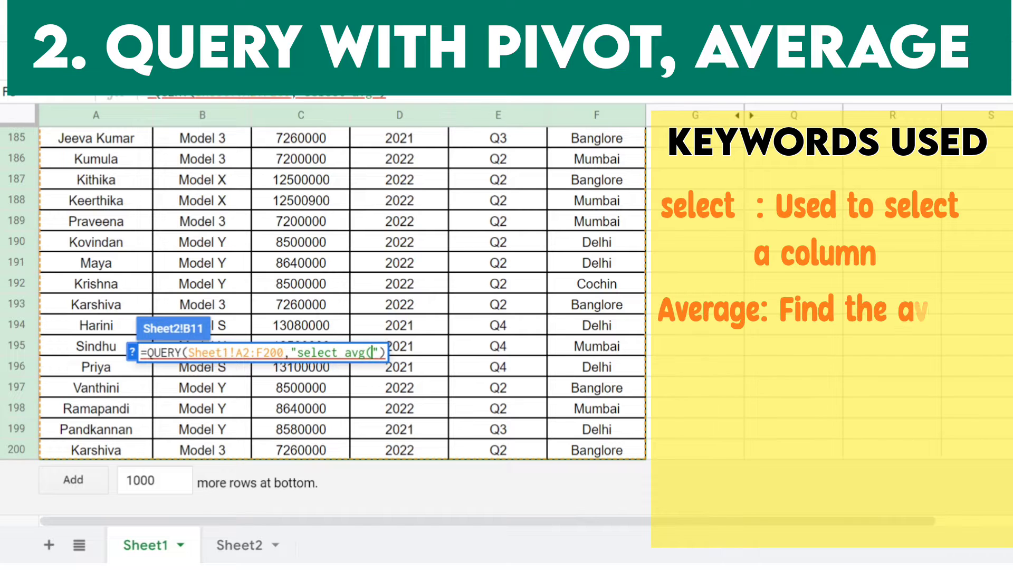
pyautogui.write('(C')
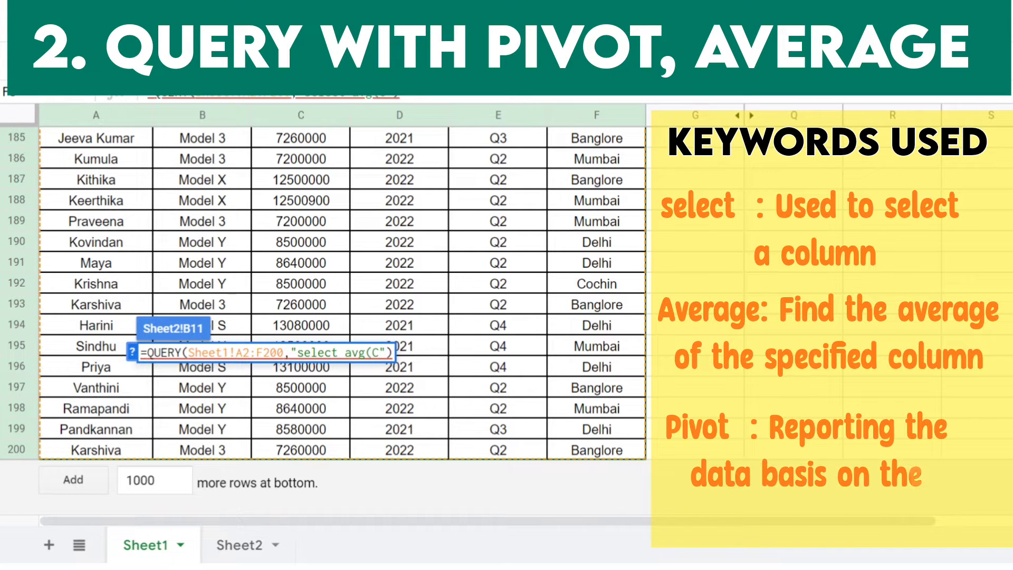
pyautogui.write(') pivot B')
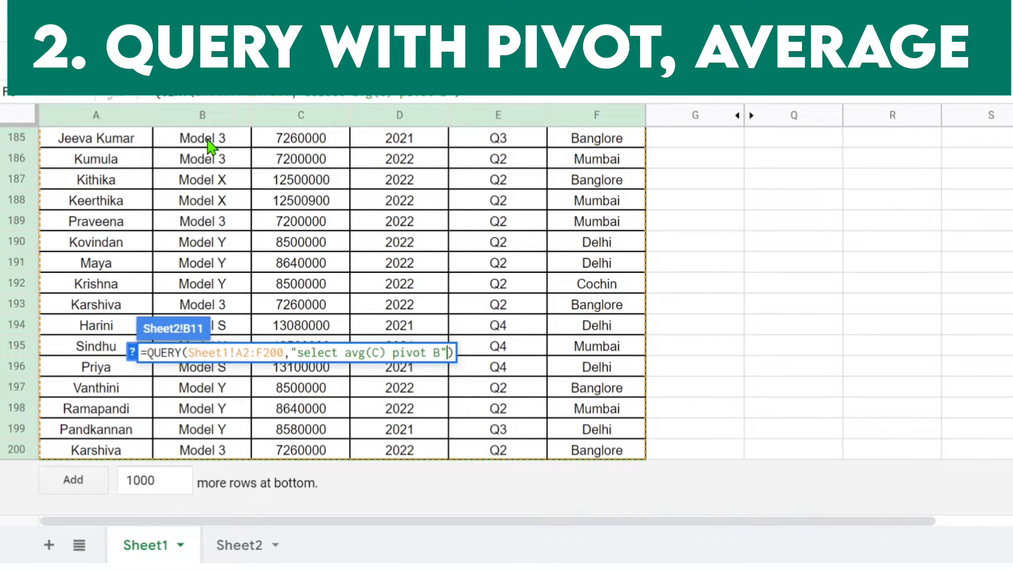
pyautogui.press('Return')
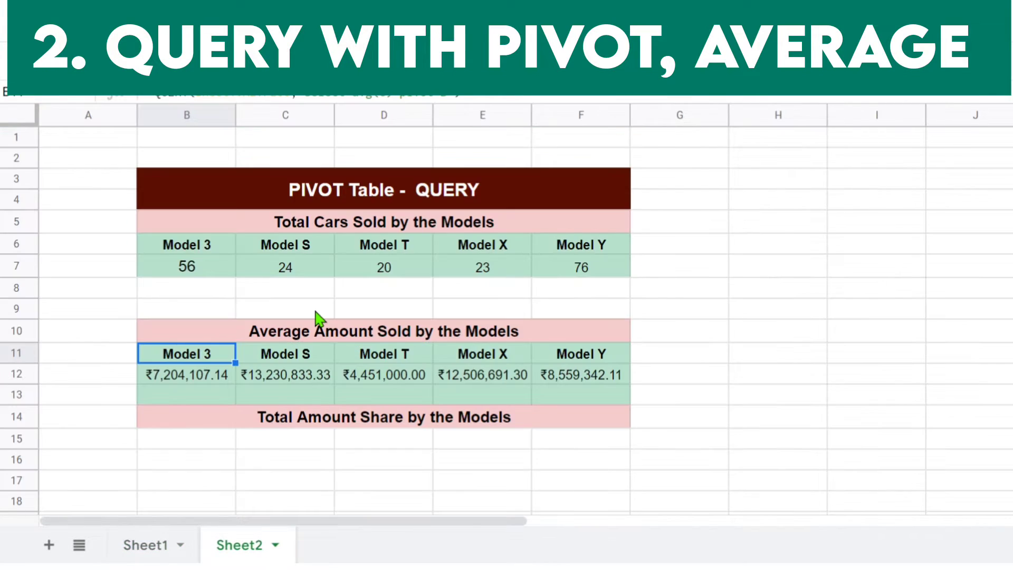
pyautogui.click(247, 402)
pyautogui.click(194, 384)
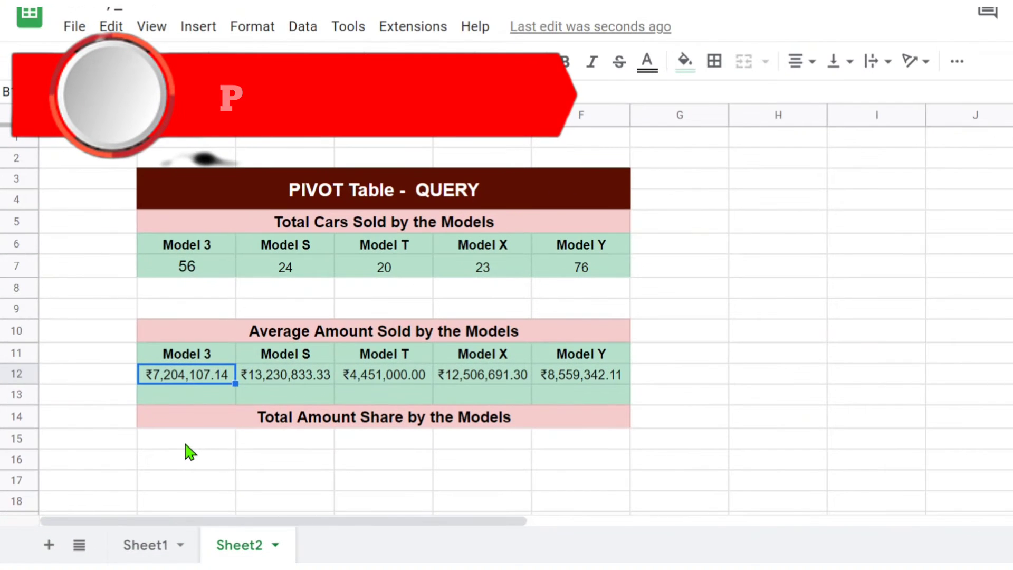
# Start a QUERY formula in Sheet2 cell B15, under Total Amount Share by the Models, with Sheet1!A2:F200 as its data range.
pyautogui.click(184, 444)
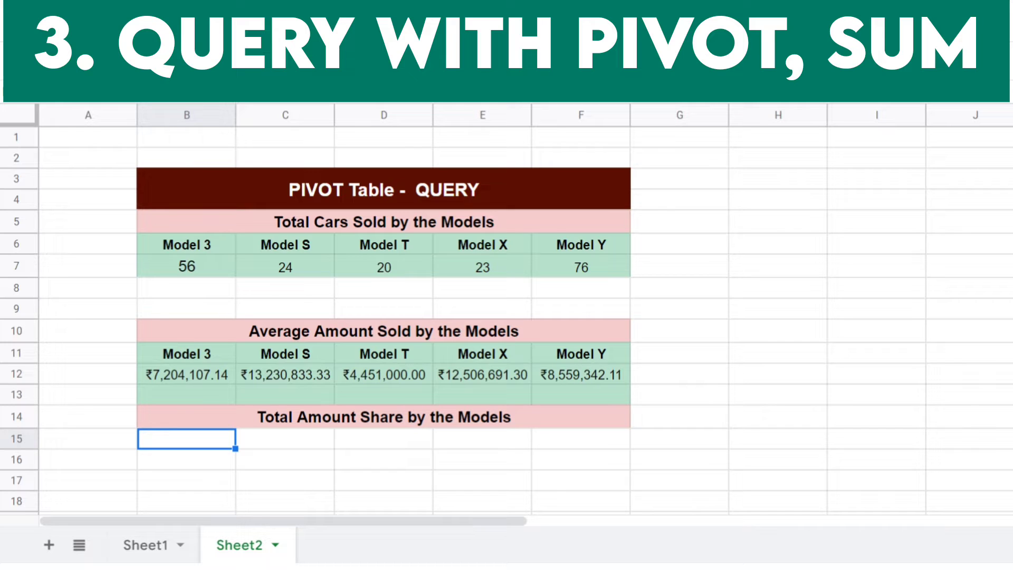
pyautogui.write('=QUERY')
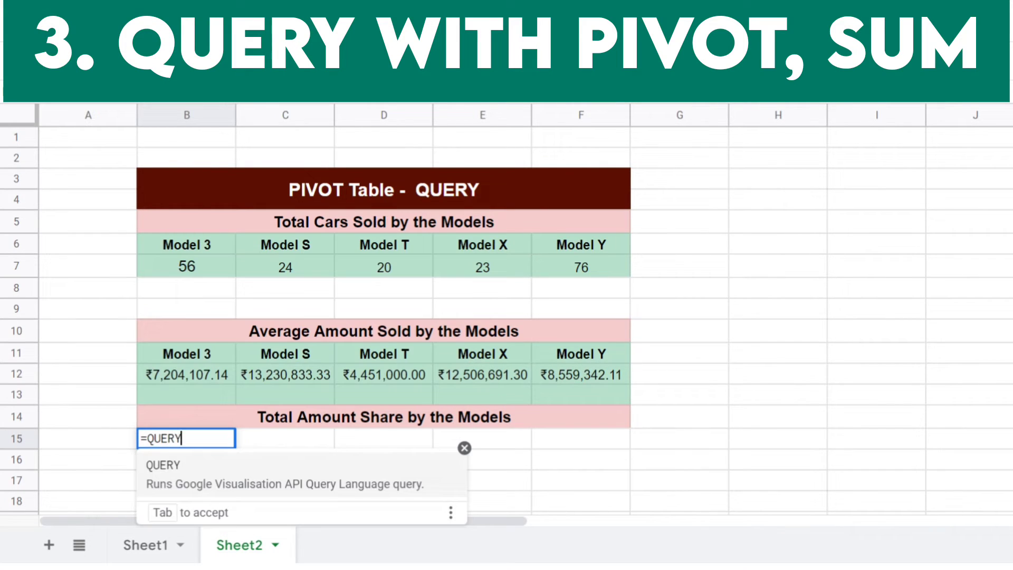
pyautogui.write('(')
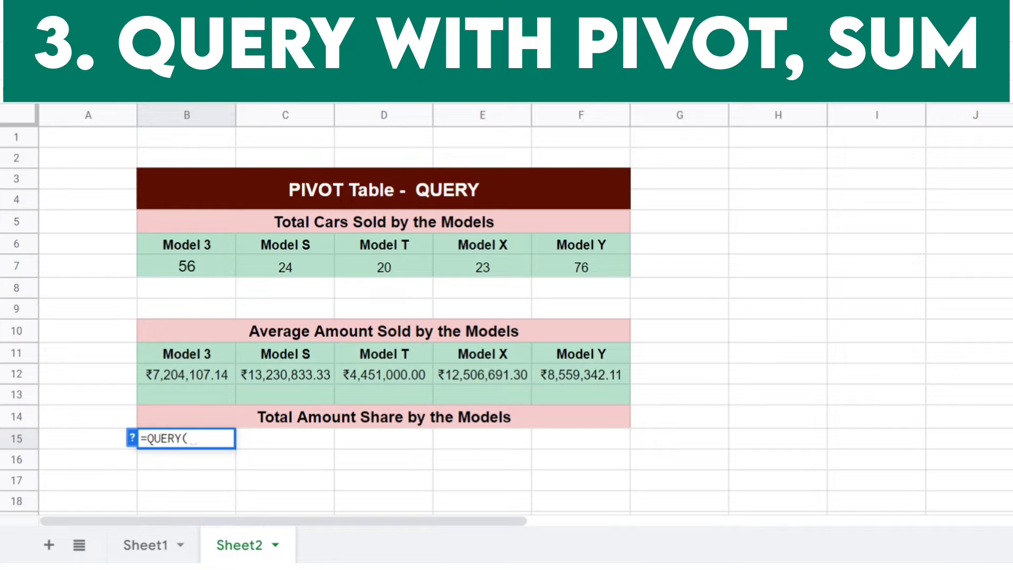
pyautogui.click(144, 545)
pyautogui.click(170, 242)
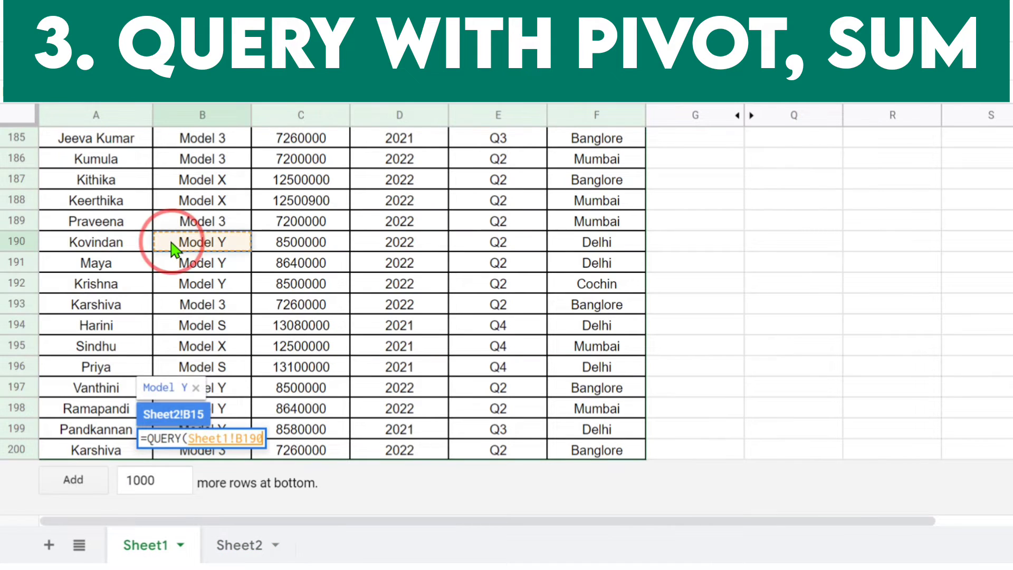
pyautogui.press('BackSpace')
pyautogui.press('BackSpace')
pyautogui.press('BackSpace')
pyautogui.press('BackSpace')
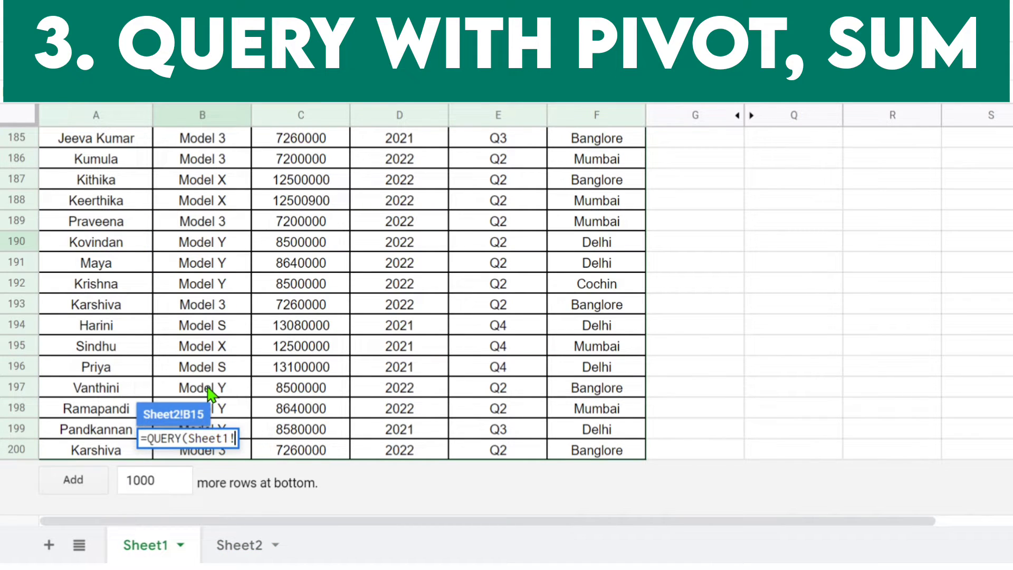
pyautogui.write('A2')
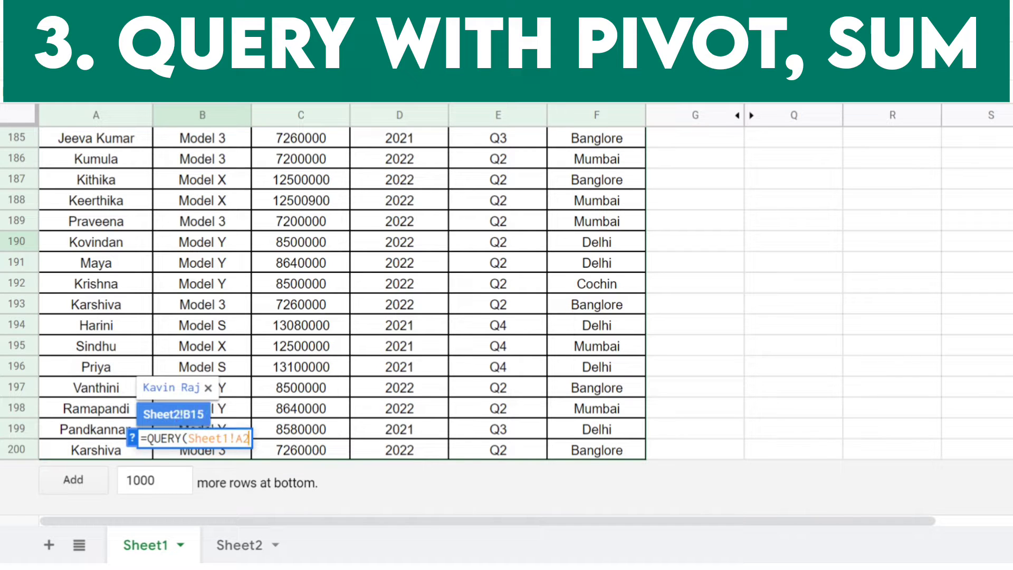
pyautogui.write(':F200')
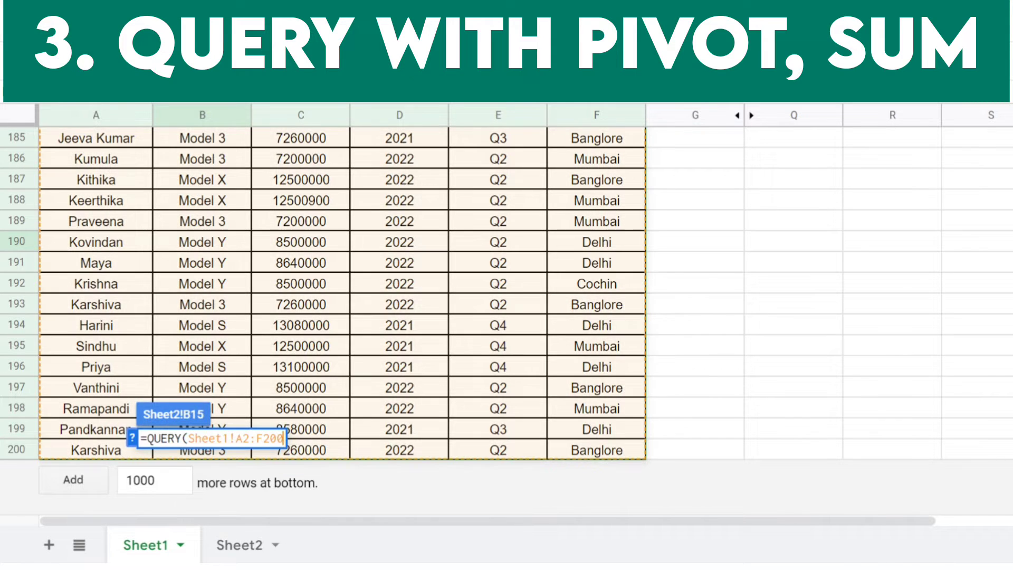
# Complete the QUERY formula in Sheet2 cell B15 with the query "select sum(C) pivot B".
pyautogui.write(', ')
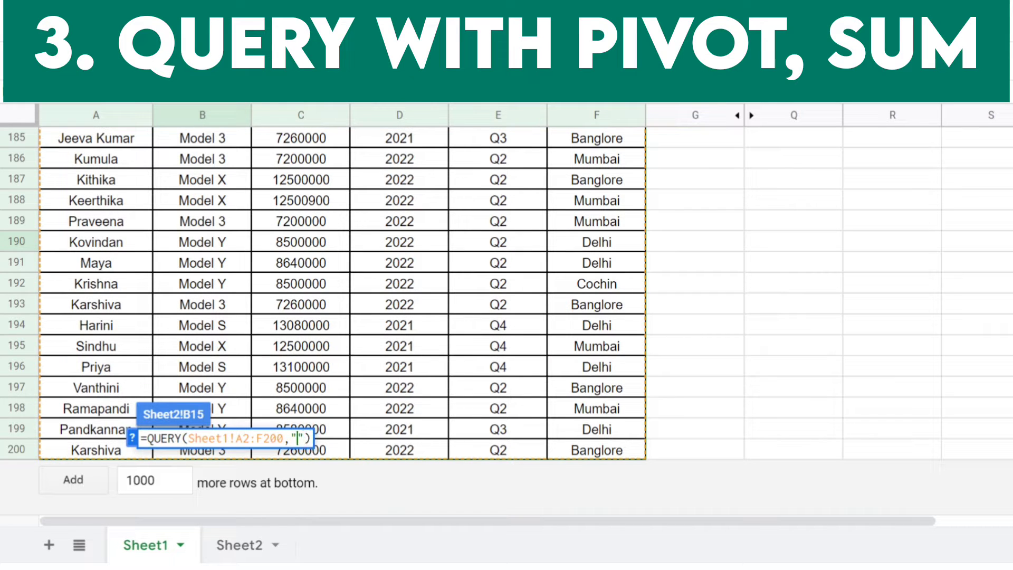
pyautogui.write('select')
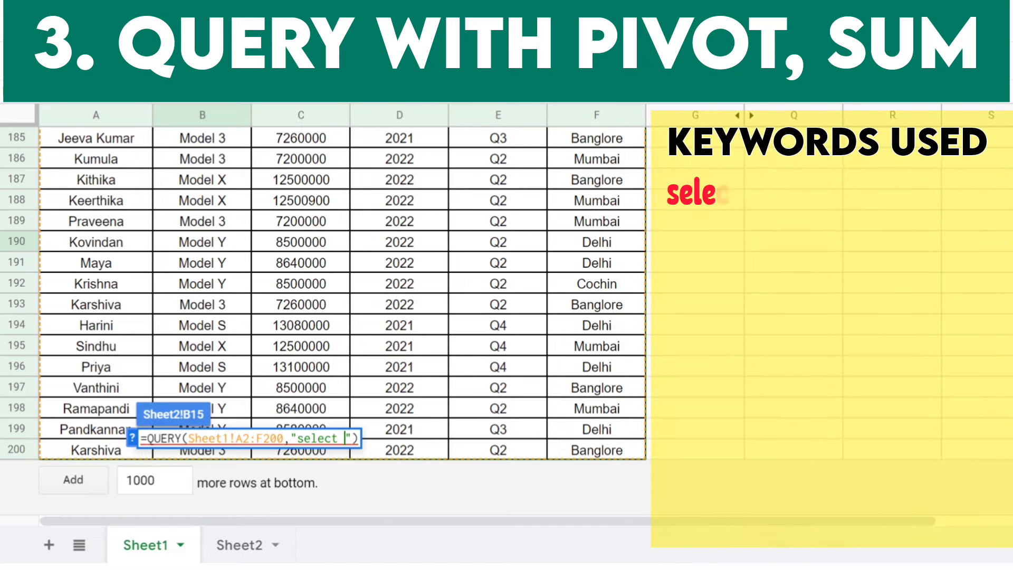
pyautogui.write(' sum(')
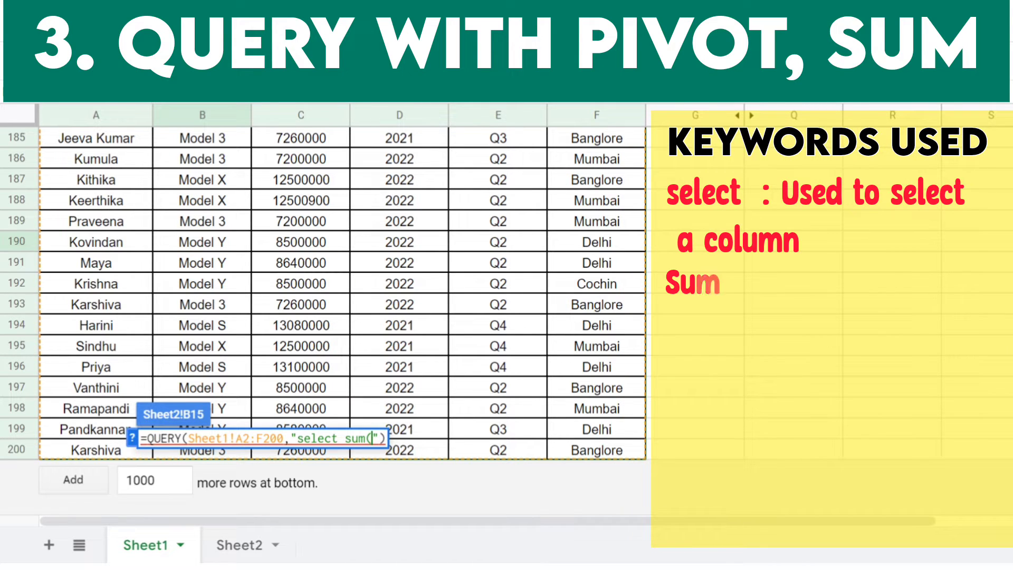
pyautogui.write('C) pivot B')
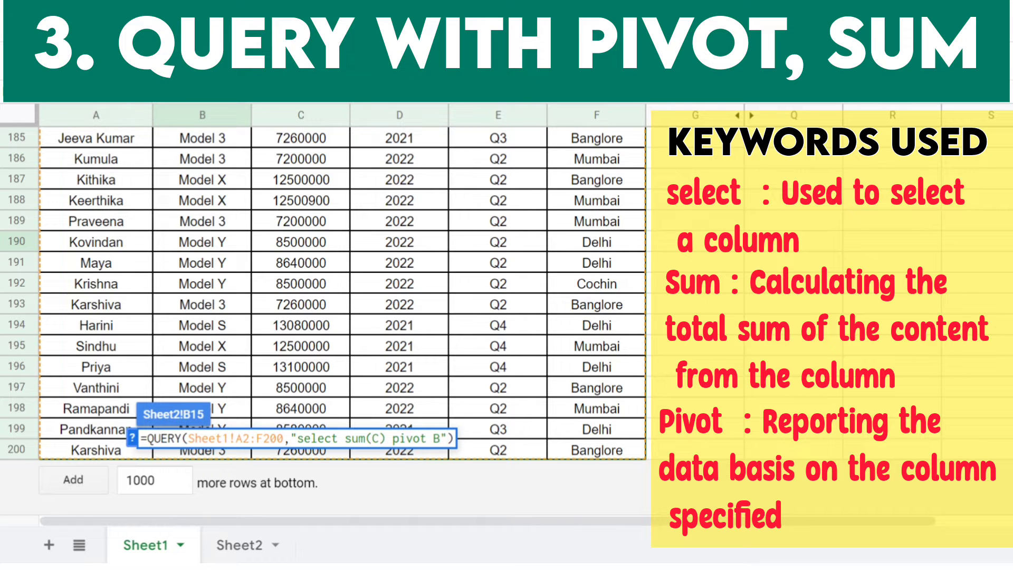
pyautogui.press('Return')
pyautogui.click(228, 461)
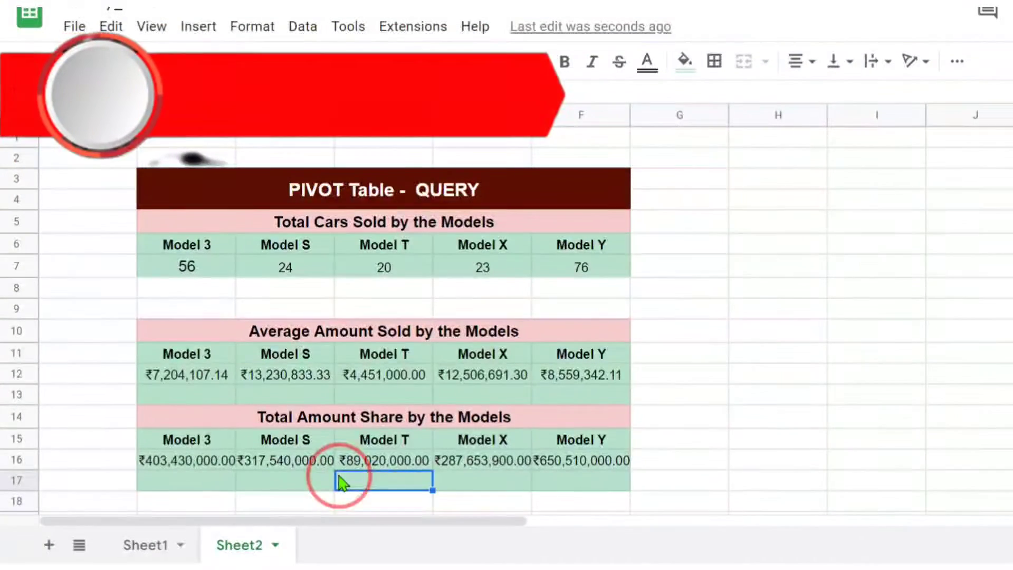
# Select cell B22 in Sheet2, directly below the Models Sold by the Area heading.
pyautogui.press('Down')
pyautogui.press('Down')
pyautogui.press('Down')
pyautogui.press('Down')
pyautogui.press('Down')
pyautogui.press('Down')
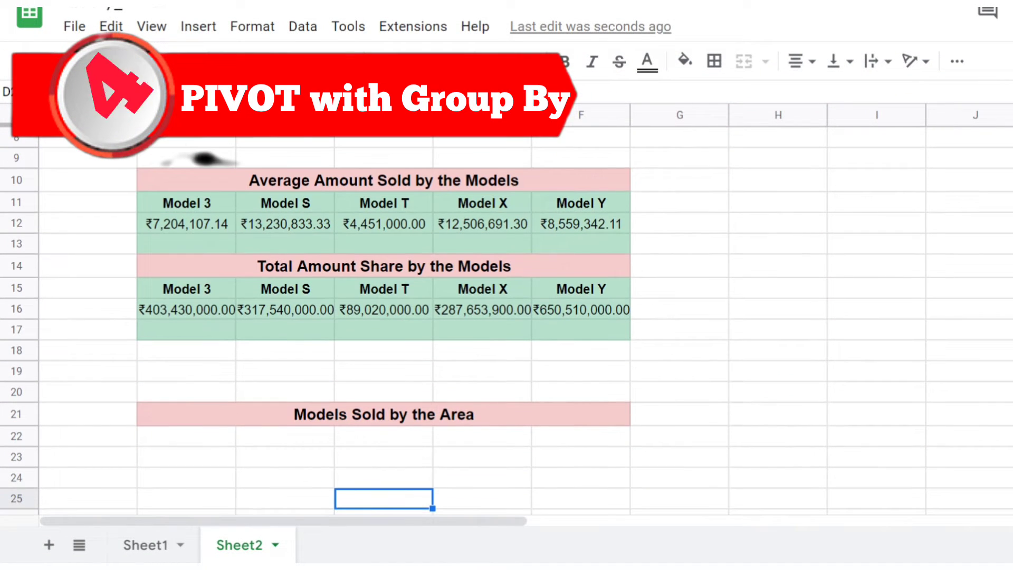
pyautogui.click(198, 441)
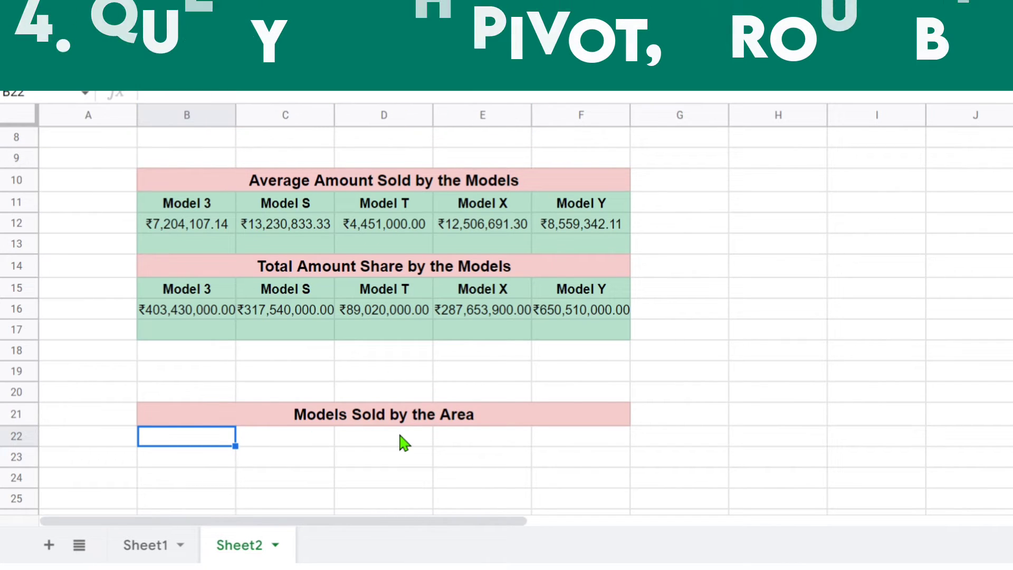
# Go to the start of the data in Sheet1 and check the City column by selecting its header.
pyautogui.click(143, 546)
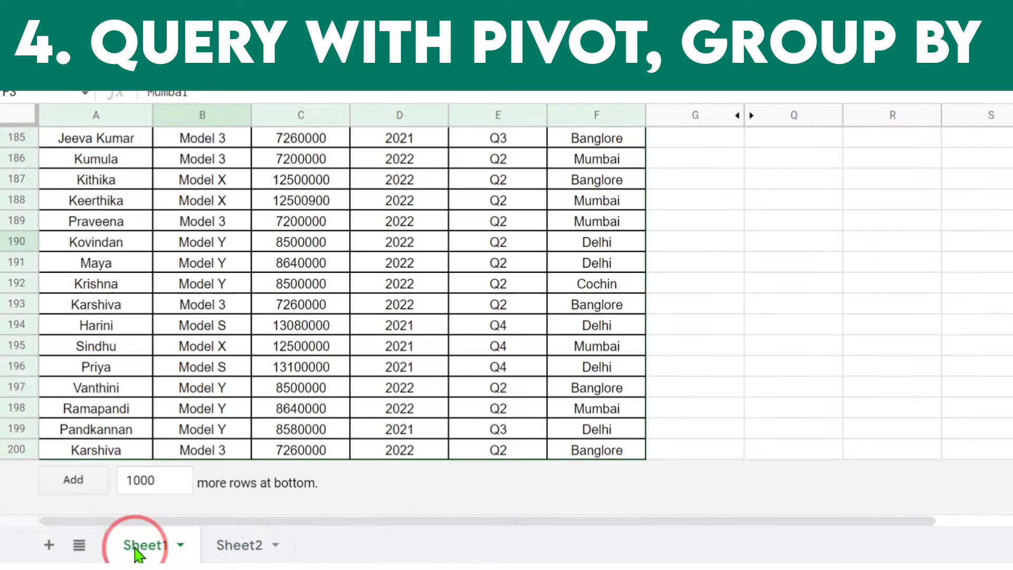
pyautogui.click(500, 284)
pyautogui.hotkey('ctrl', 'Home')
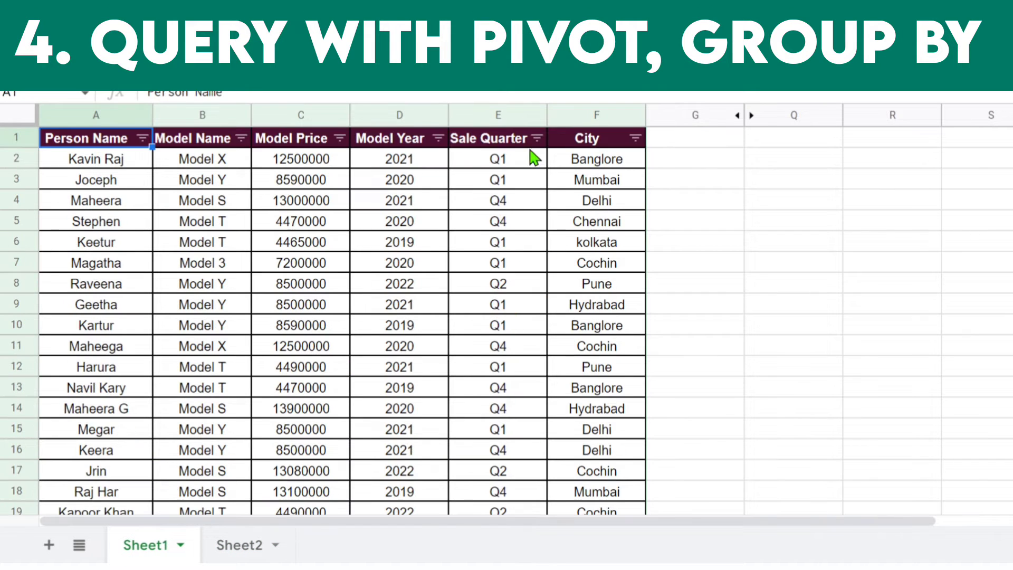
pyautogui.click(592, 142)
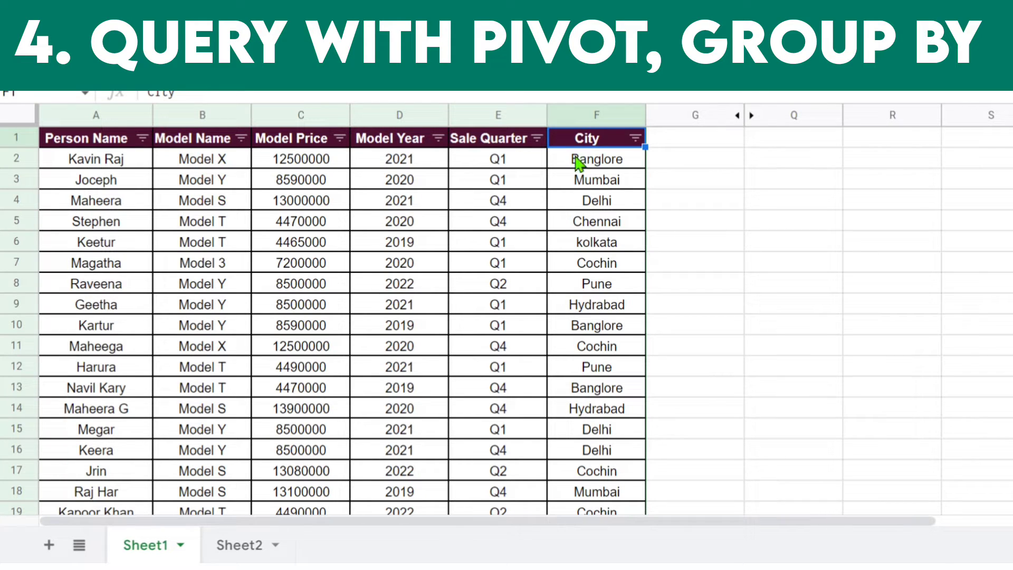
# Start a QUERY formula in Sheet2 cell B22 with Sheet1!A2:F200 as its data range and an empty query string.
pyautogui.click(231, 551)
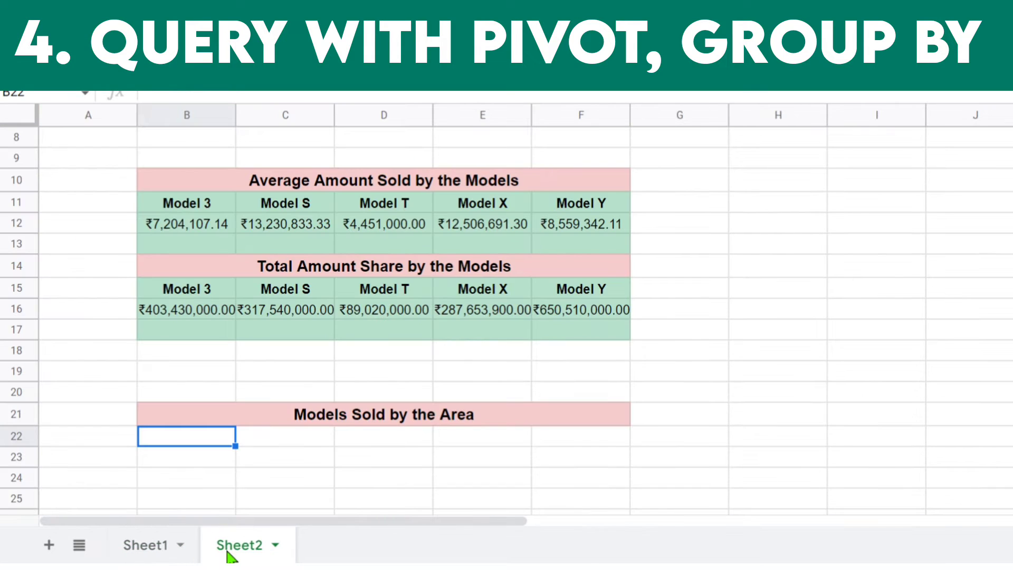
pyautogui.write('=')
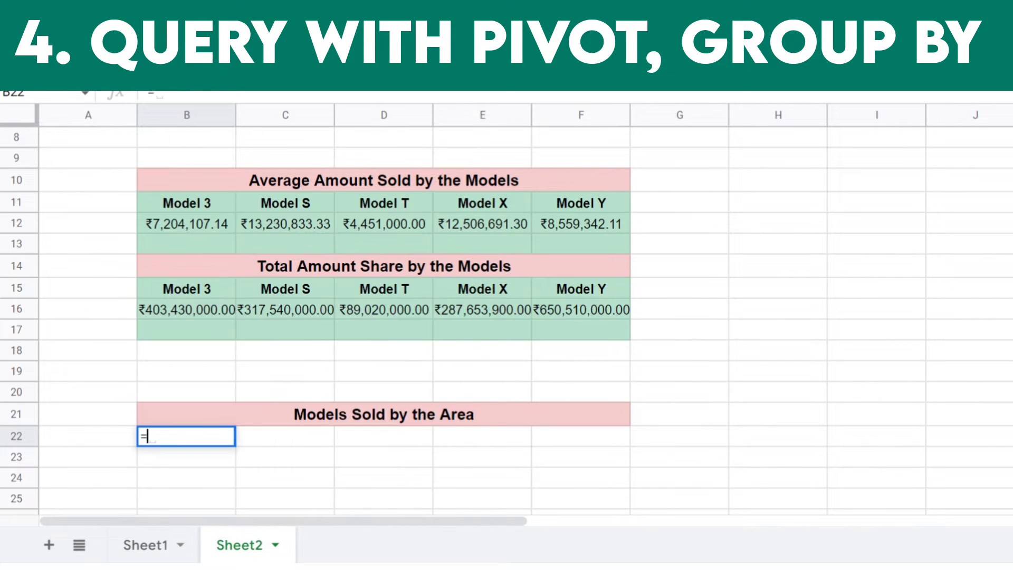
pyautogui.write('QUERY(')
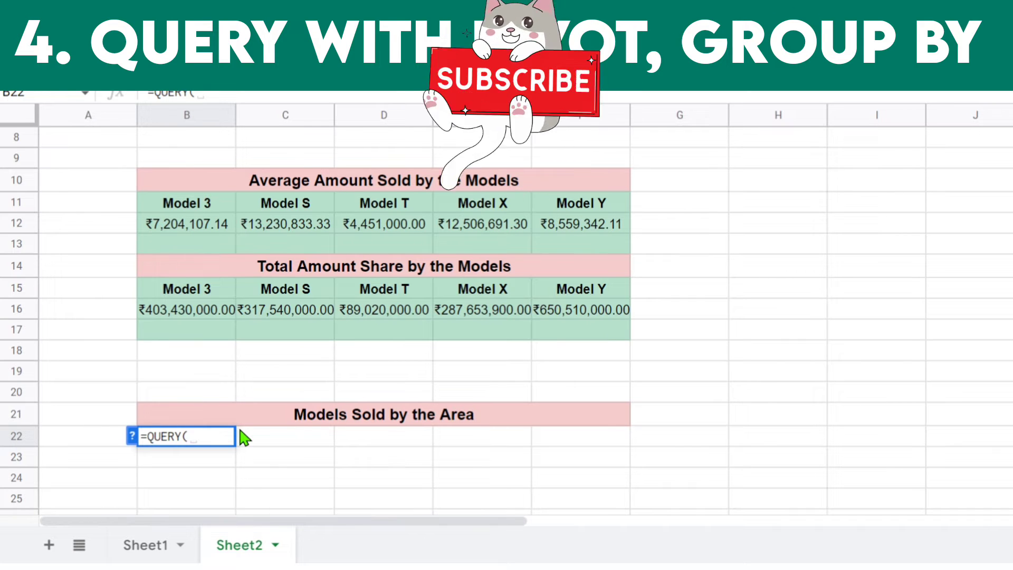
pyautogui.click(153, 546)
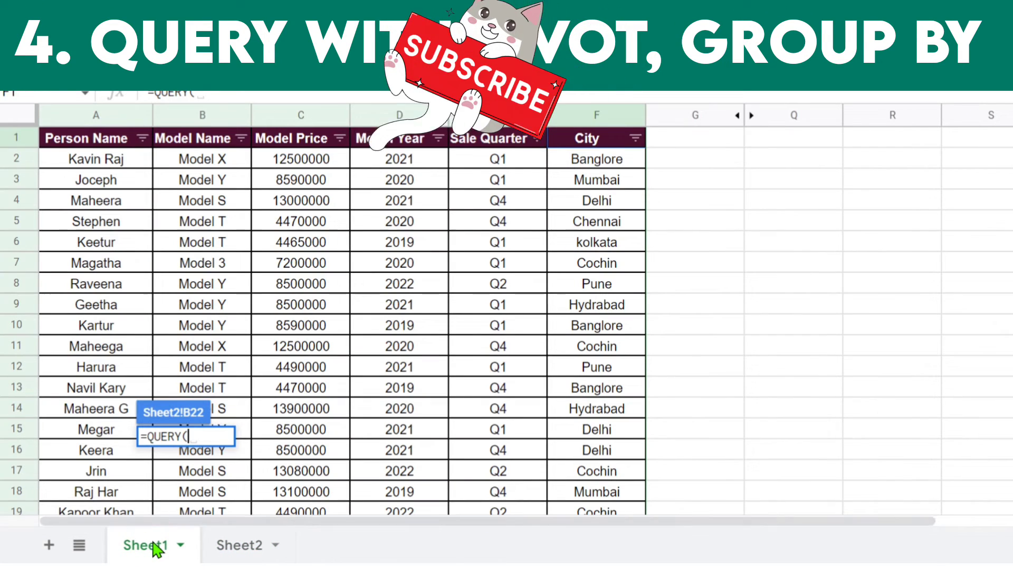
pyautogui.click(98, 161)
pyautogui.write(':')
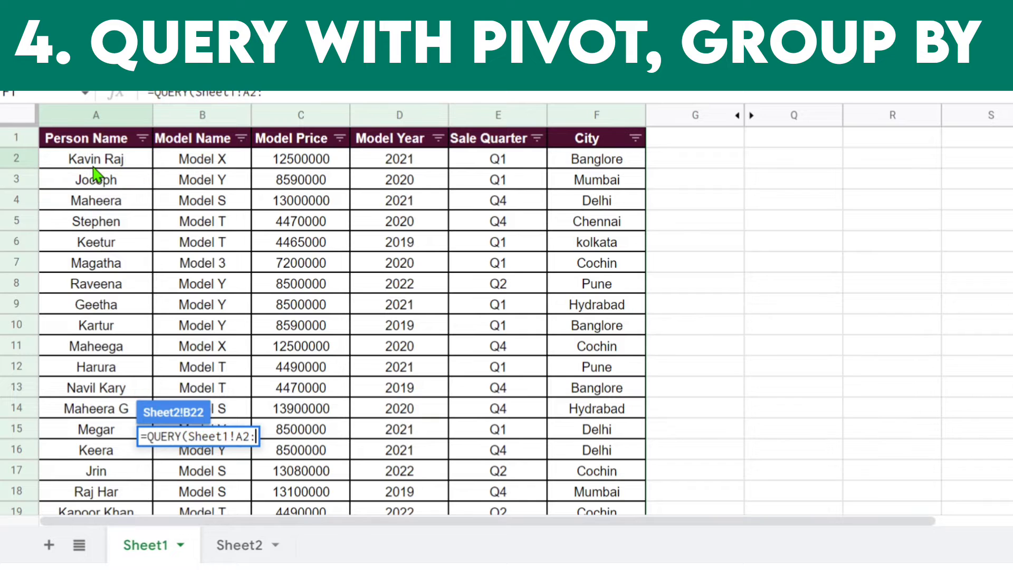
pyautogui.write('F200, ')
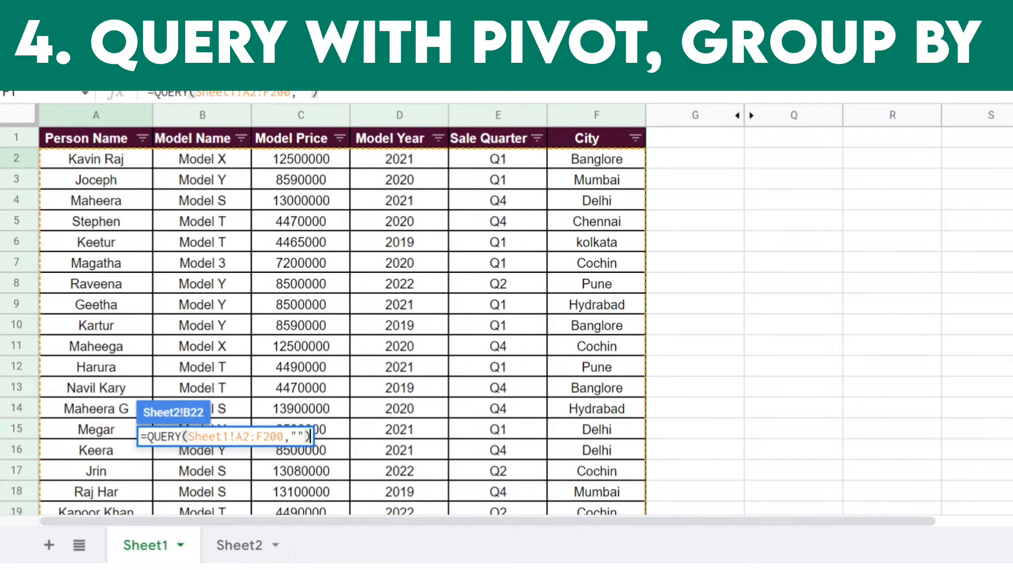
# Enter "select B,COUNT(B)" as the select clause inside the query string of the Sheet2 B22 formula.
pyautogui.write('select')
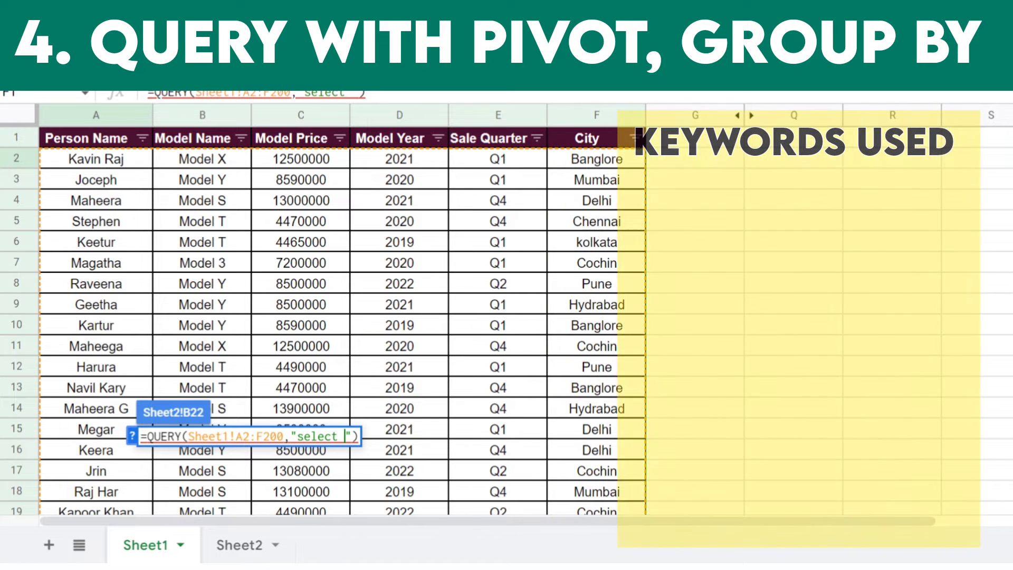
pyautogui.write('B')
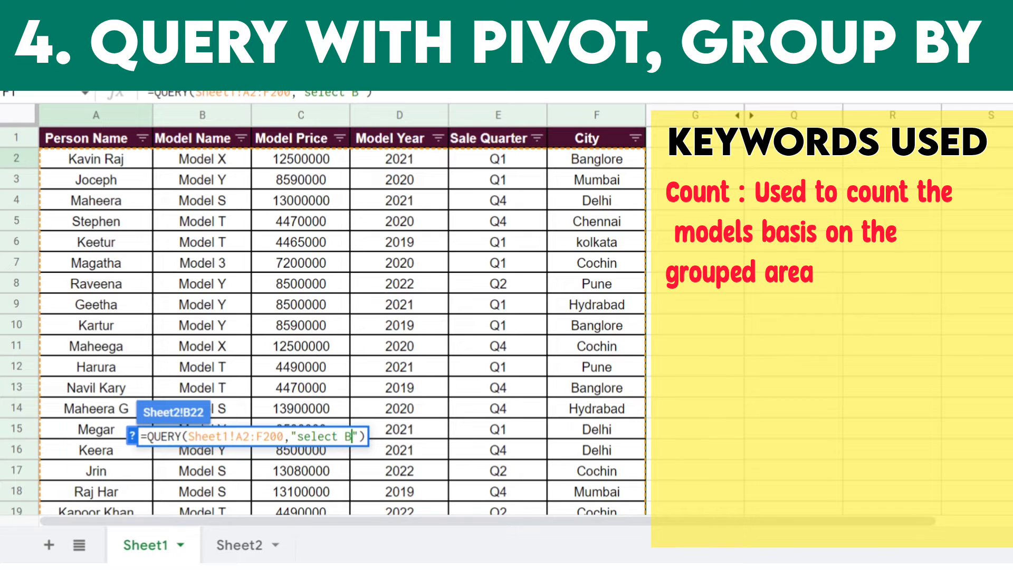
pyautogui.write(',COUN')
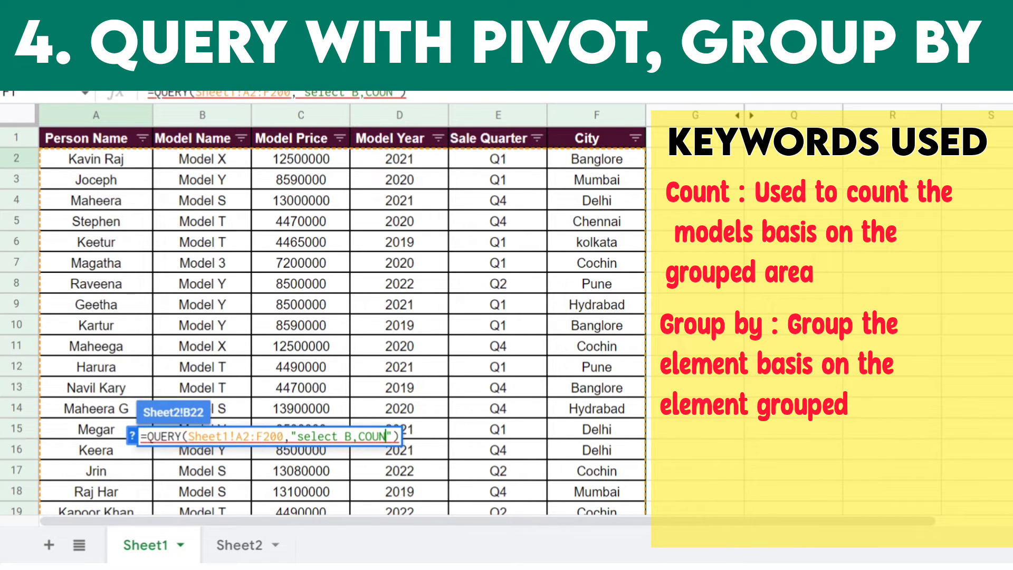
pyautogui.write('T(')
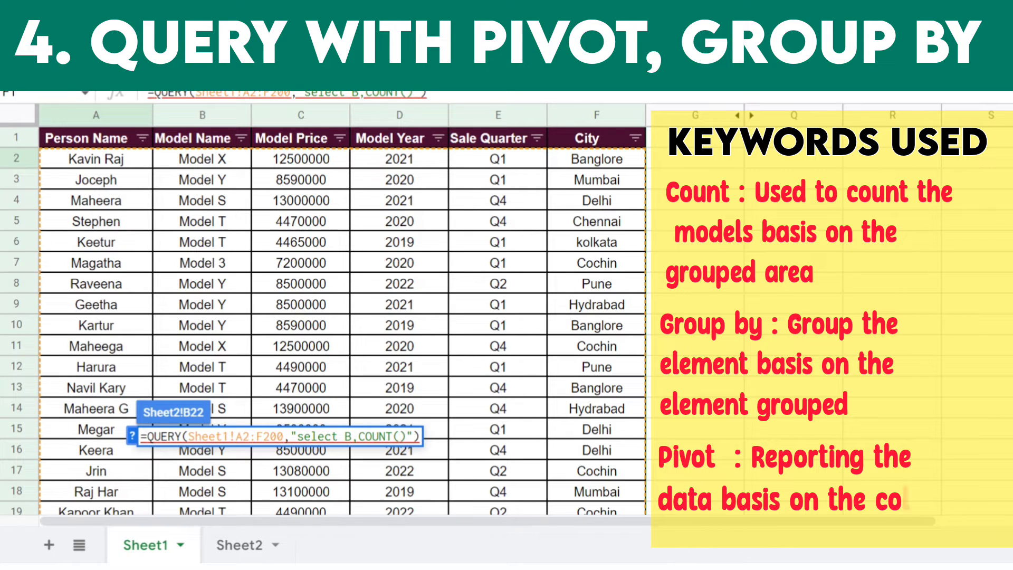
pyautogui.write('B')
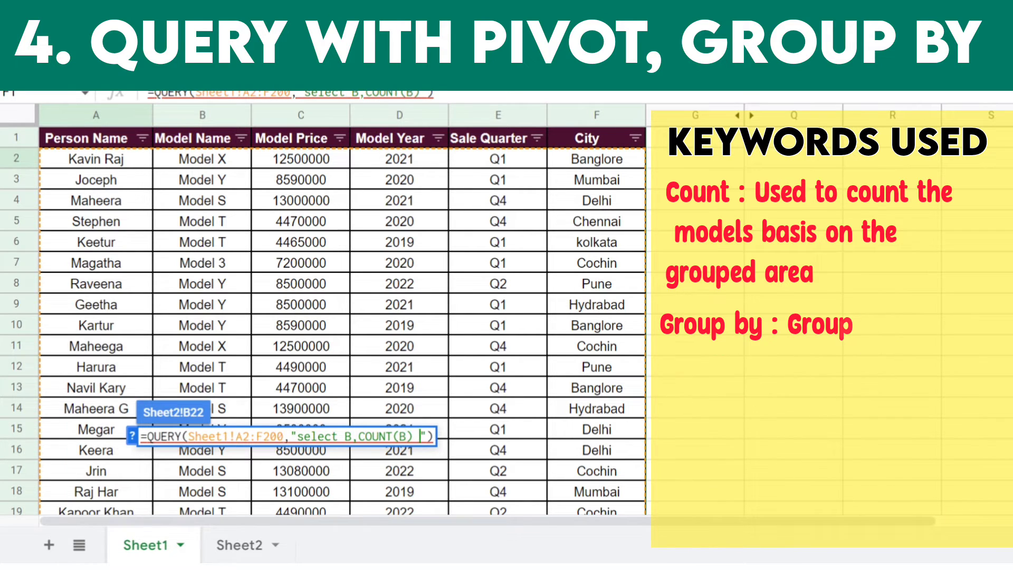
pyautogui.write(') ')
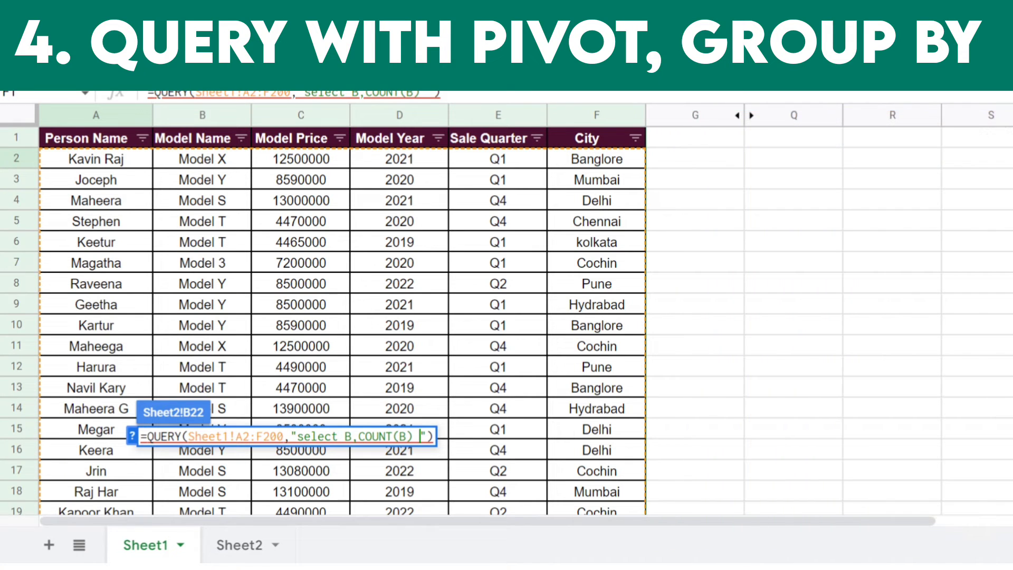
# Complete the Sheet2 B22 query string with "group by B pivot F" and commit the formula.
pyautogui.write('group ')
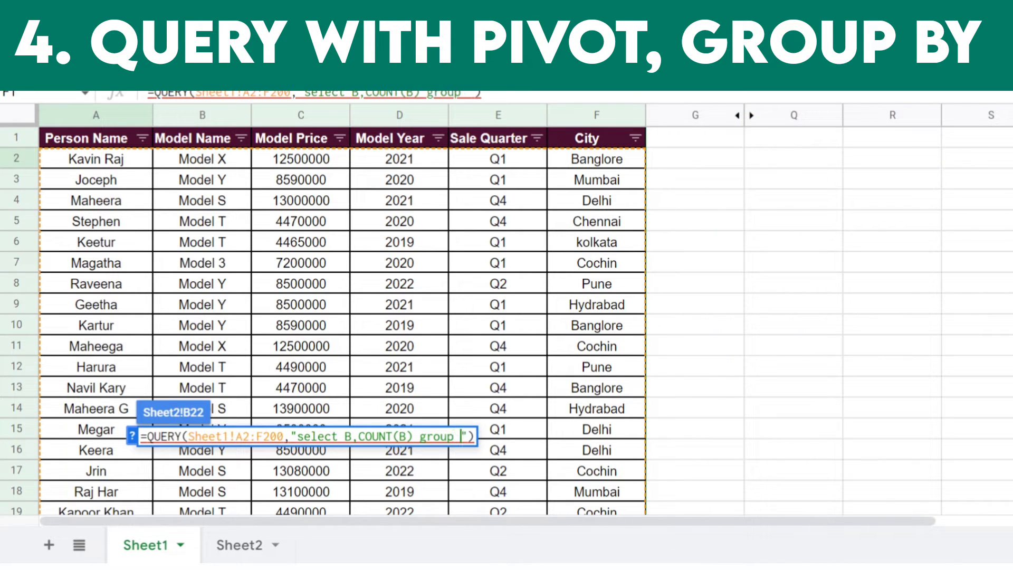
pyautogui.write('by ')
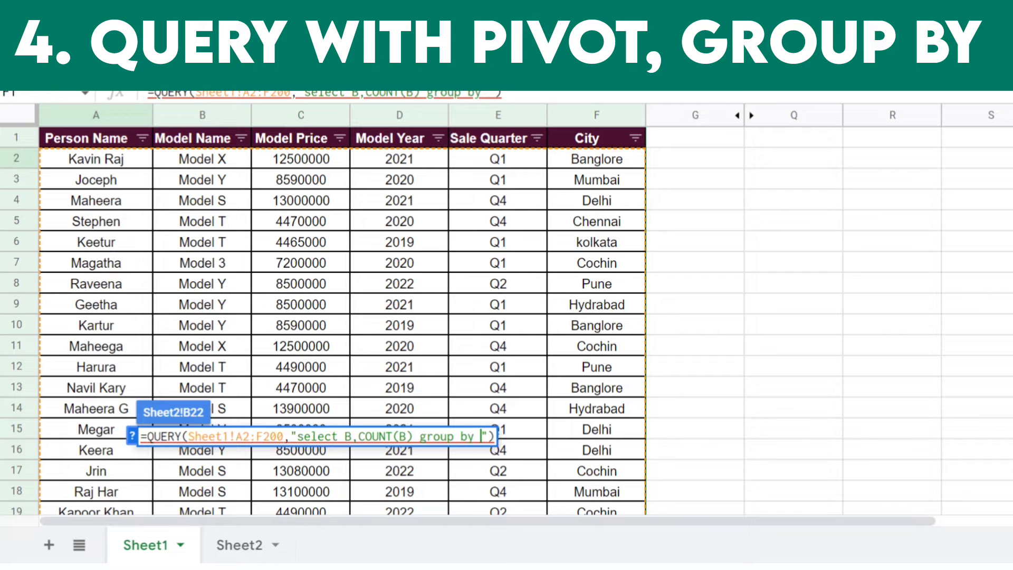
pyautogui.write('B')
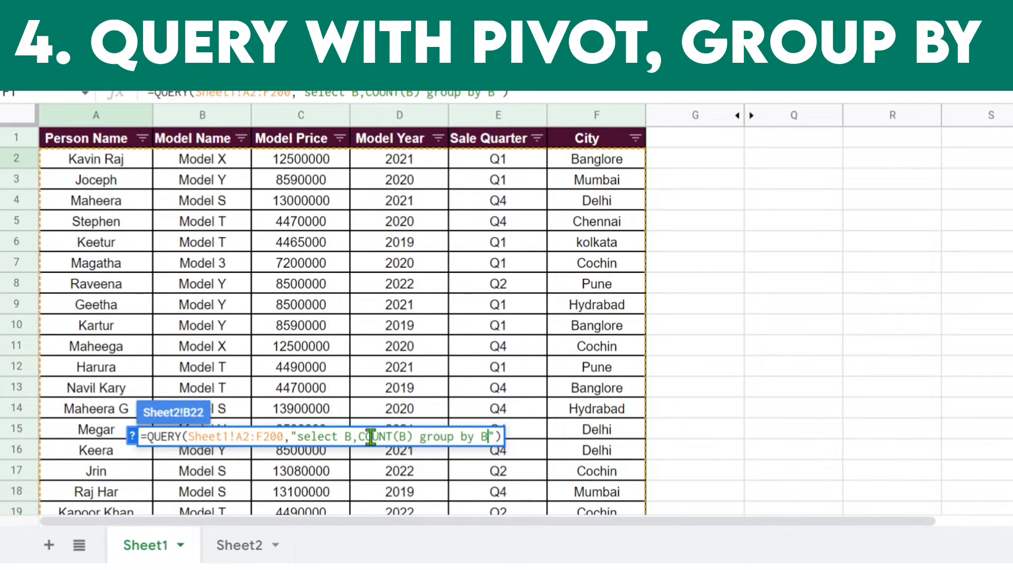
pyautogui.write('pivot')
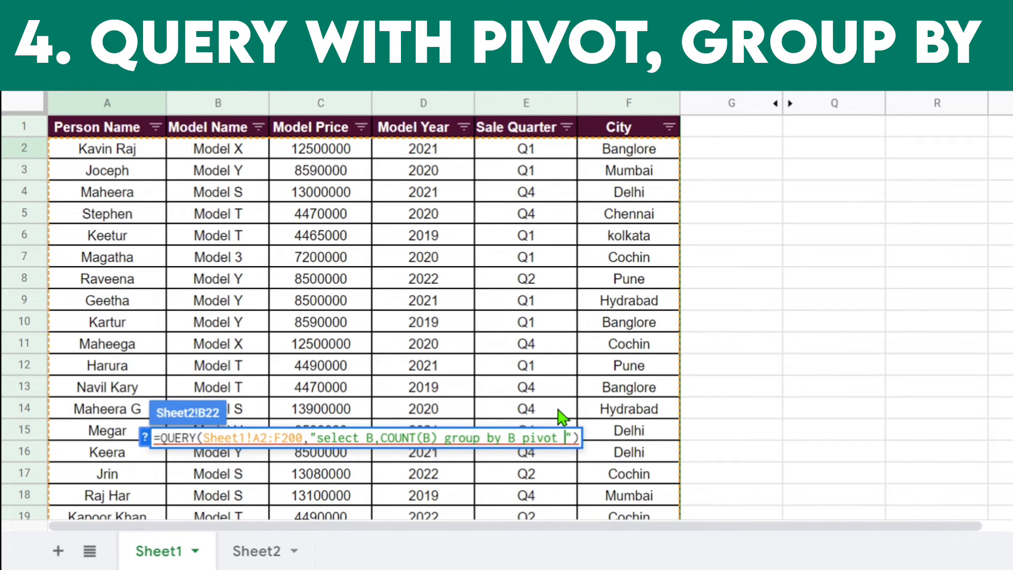
pyautogui.write('F')
pyautogui.press('Return')
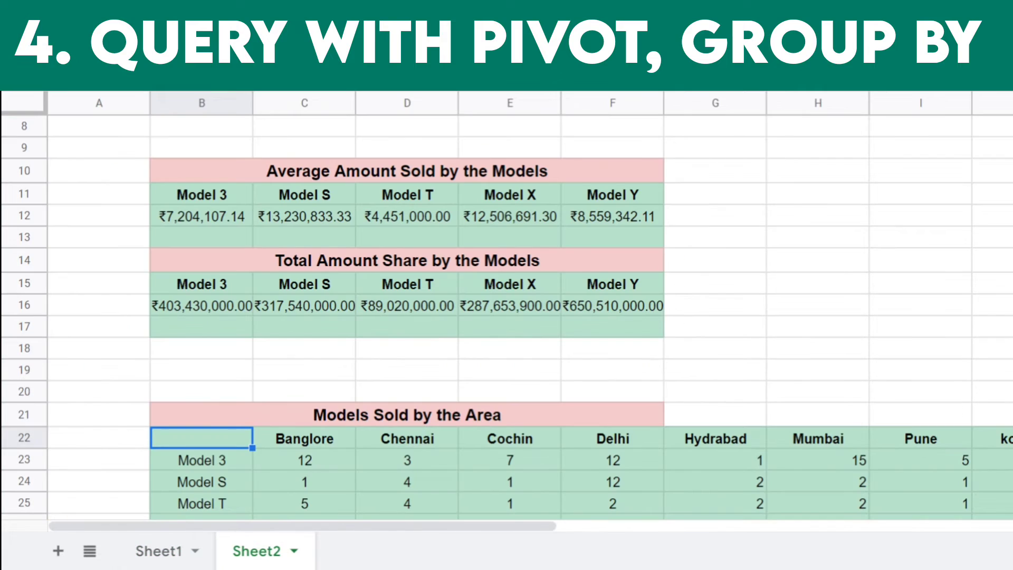
# Examine the Models Sold by the Area table, checking the Model 3 counts for Banglore, Chennai and Cochin.
pyautogui.click(261, 463)
pyautogui.press('Down')
pyautogui.press('Down')
pyautogui.press('Down')
pyautogui.press('Down')
pyautogui.press('Down')
pyautogui.press('Down')
pyautogui.press('Down')
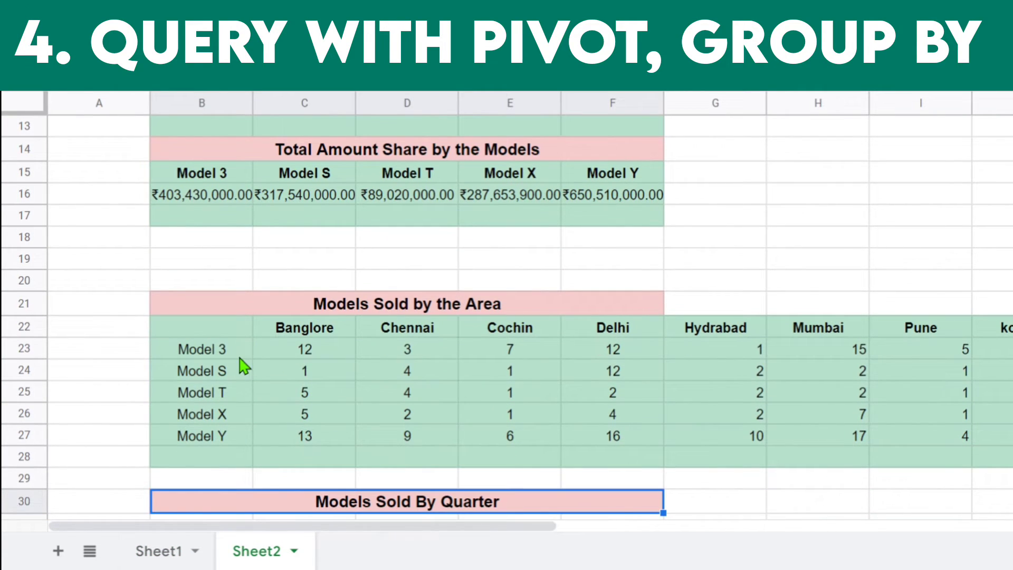
pyautogui.click(237, 360)
pyautogui.click(302, 365)
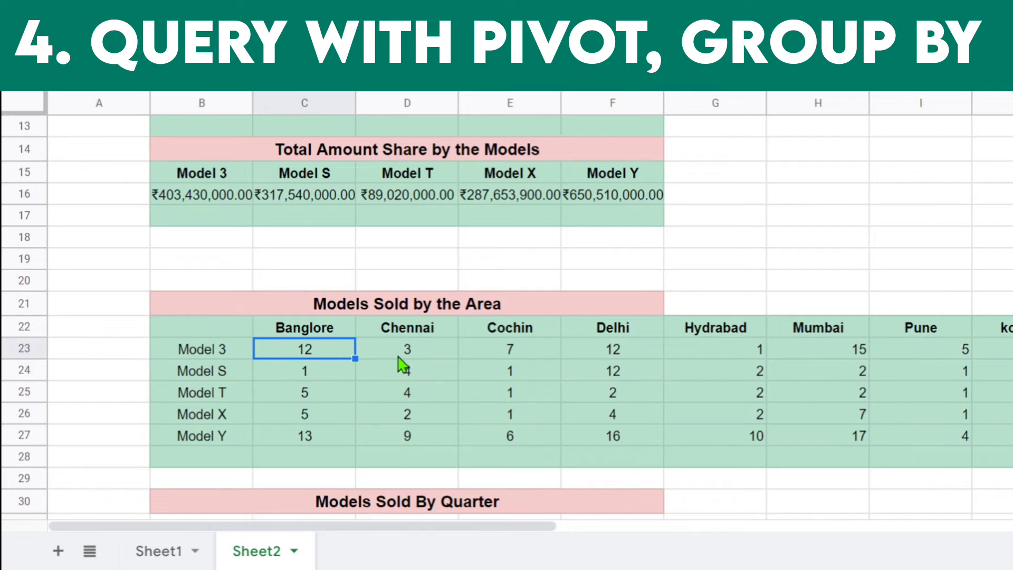
pyautogui.click(421, 356)
pyautogui.click(517, 354)
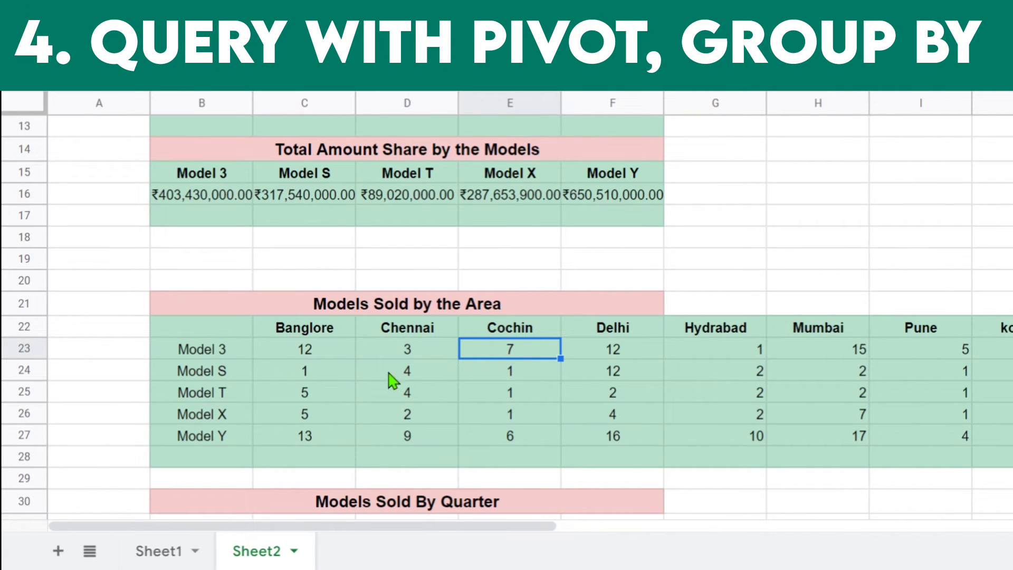
pyautogui.click(202, 333)
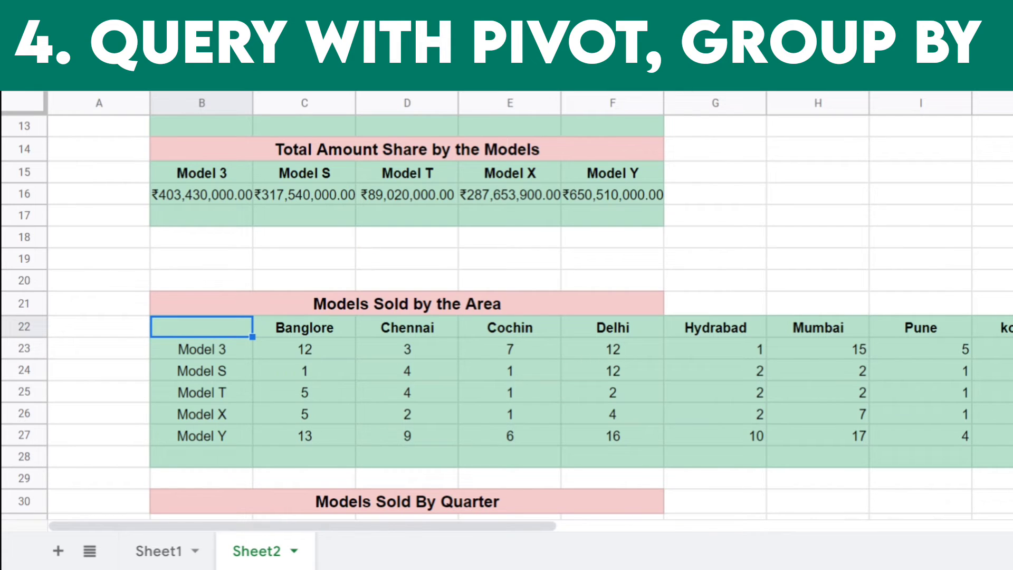
# Select Sheet2 cell B31 below the Models Sold By Quarter heading, and check the Model Year and Sale Quarter columns in Sheet1.
pyautogui.press('Return')
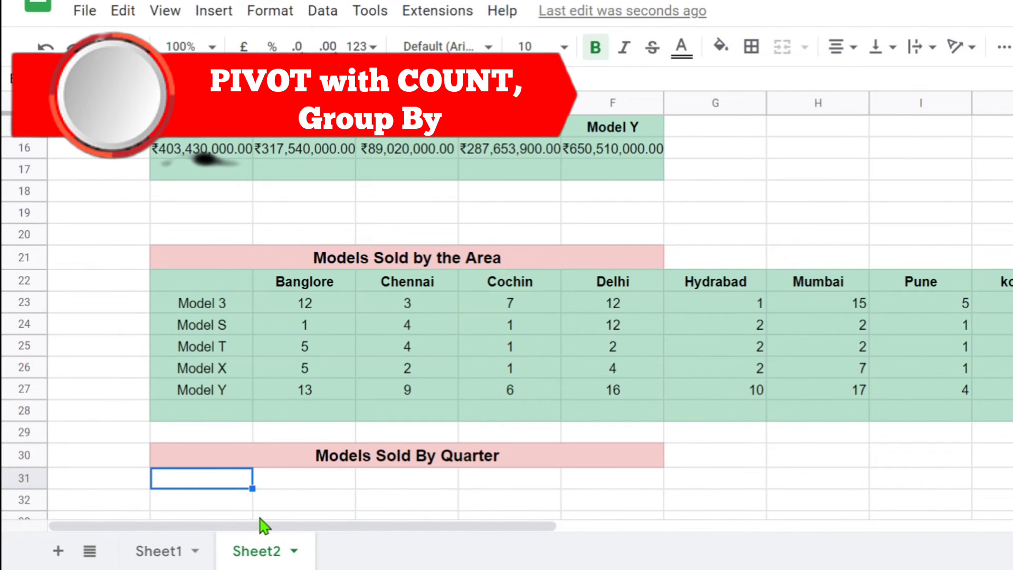
pyautogui.click(150, 552)
pyautogui.click(449, 247)
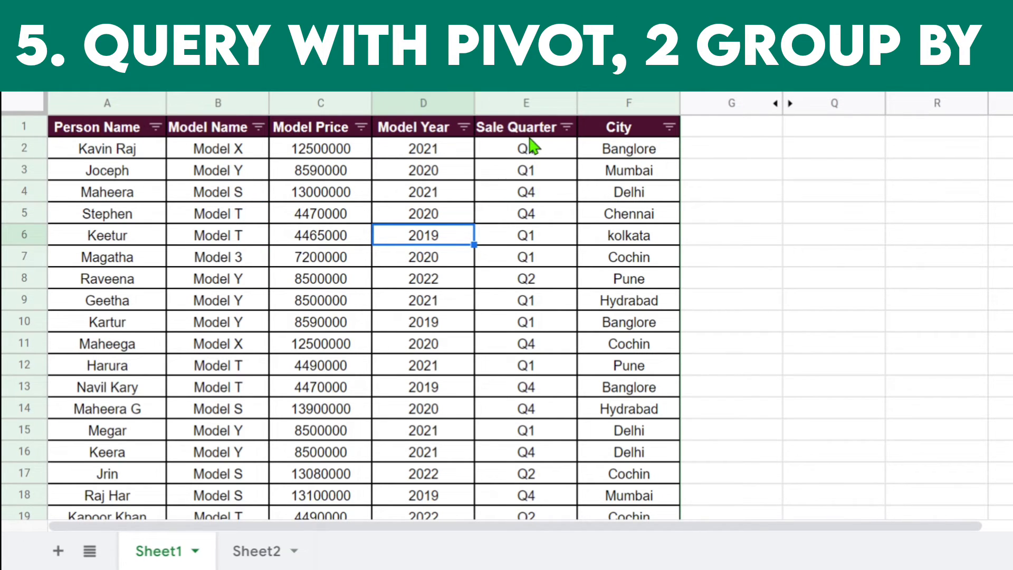
pyautogui.click(263, 560)
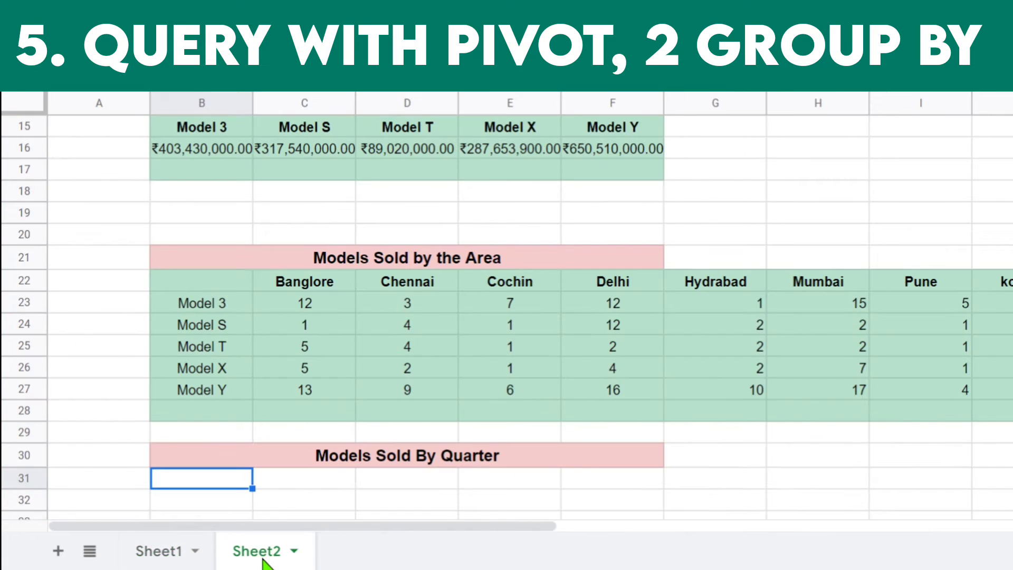
# Start a QUERY formula in Sheet2 cell B31 with Sheet1!A2:F200 as its data range and open the query string.
pyautogui.write('=Q')
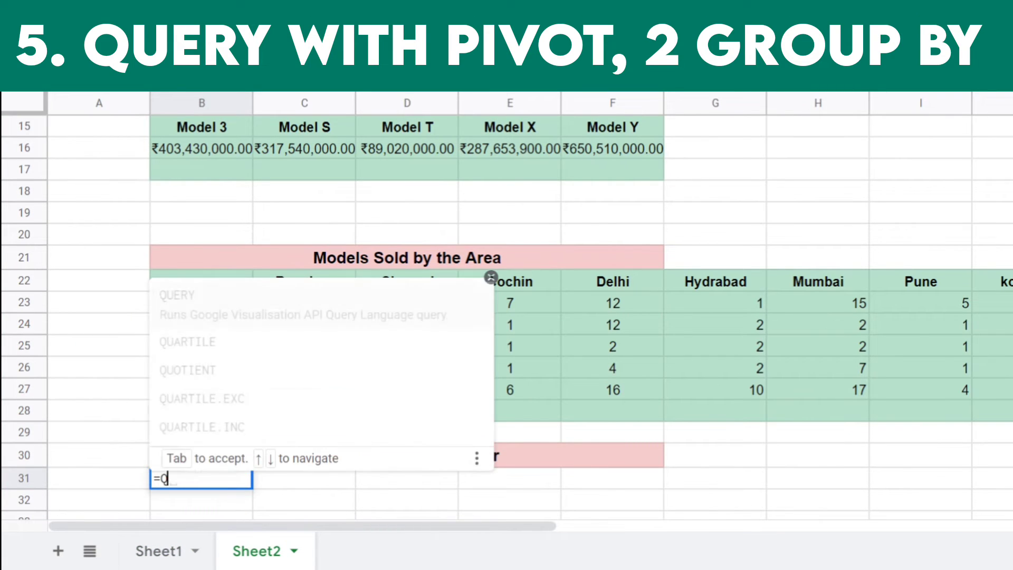
pyautogui.write('UERY(')
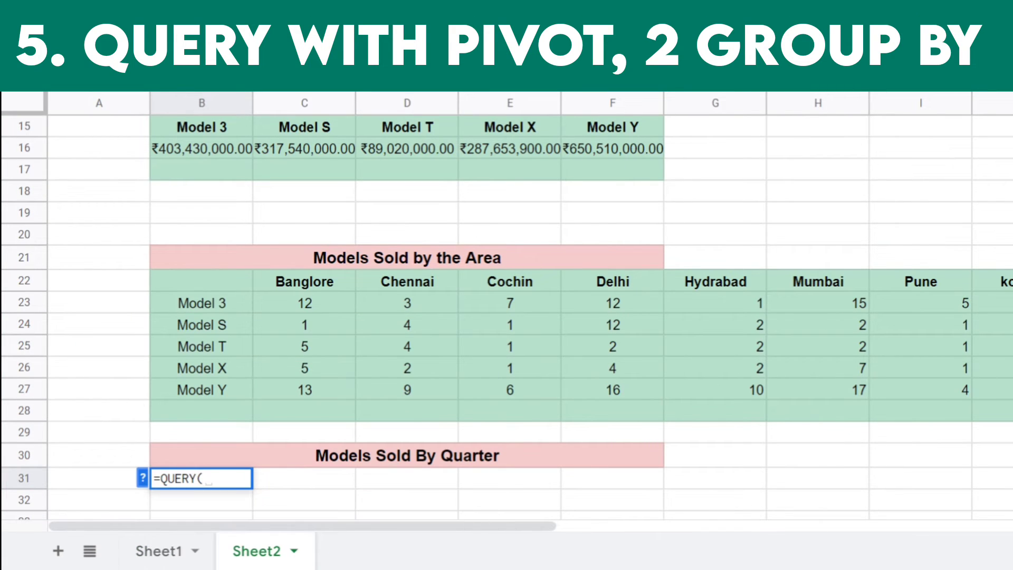
pyautogui.click(165, 551)
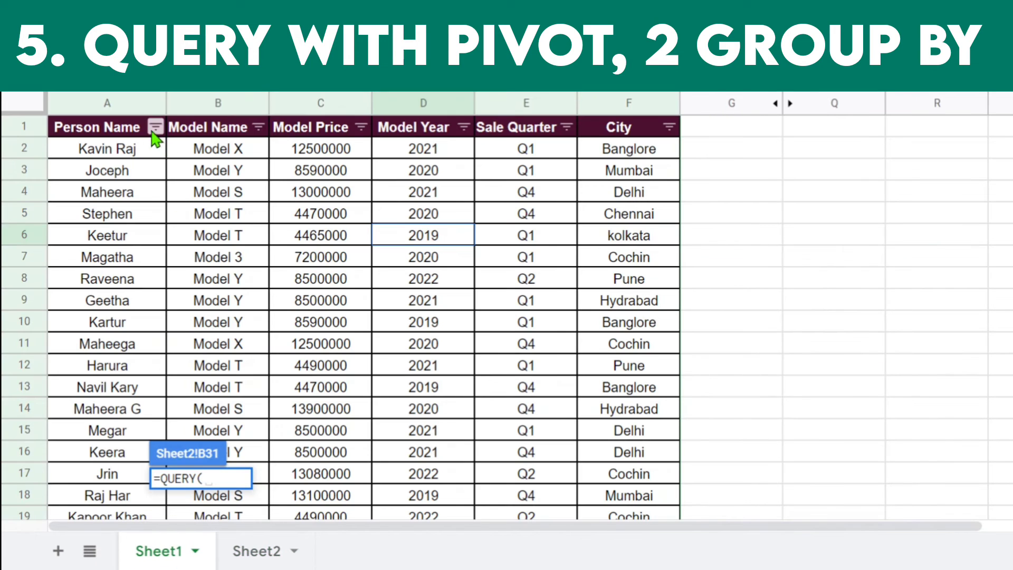
pyautogui.click(123, 149)
pyautogui.write(':F')
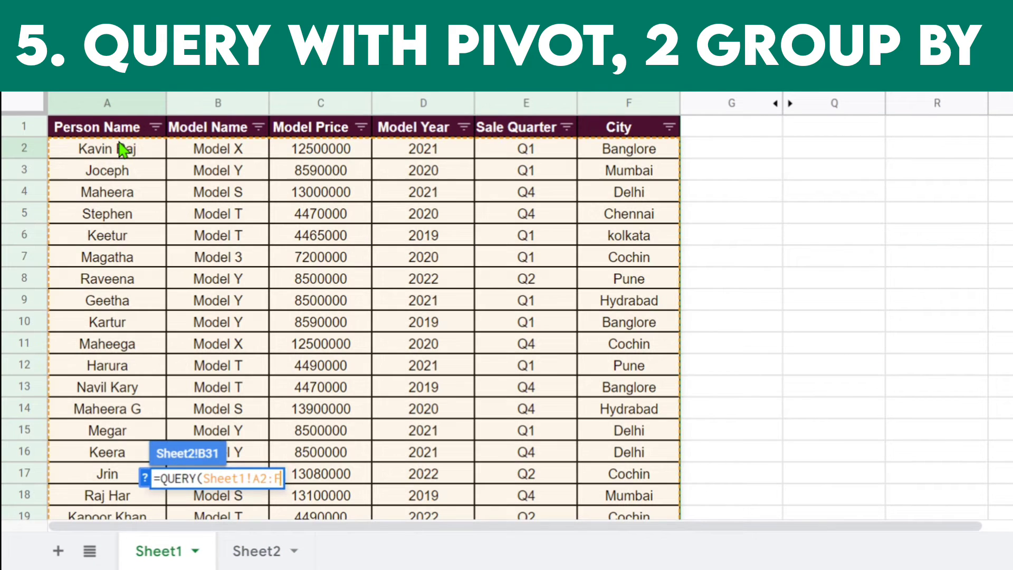
pyautogui.write('200,"')
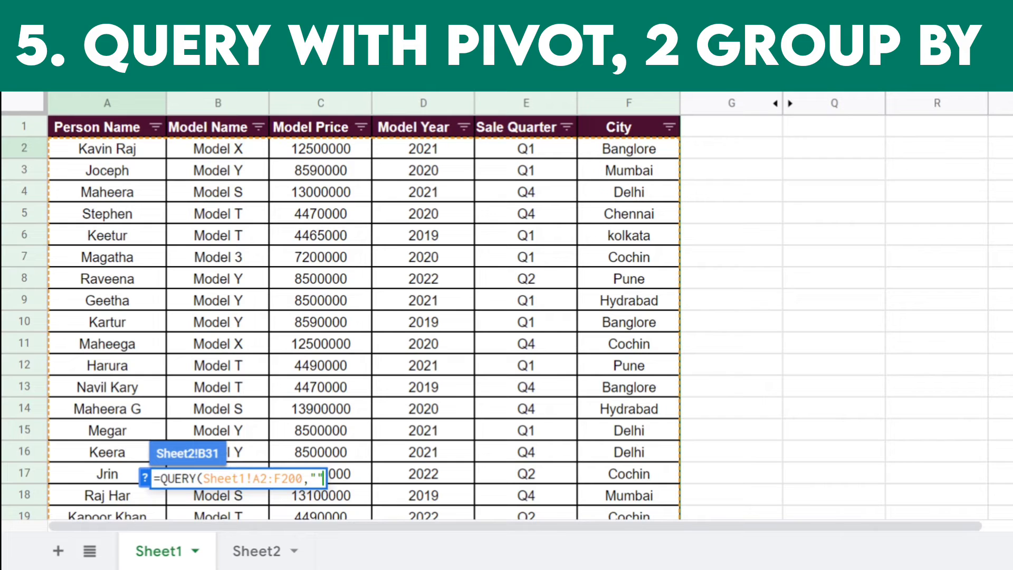
# Enter "select B,E,COUNT(B)" as the select clause in the query string of the Sheet2 B31 formula.
pyautogui.write('select')
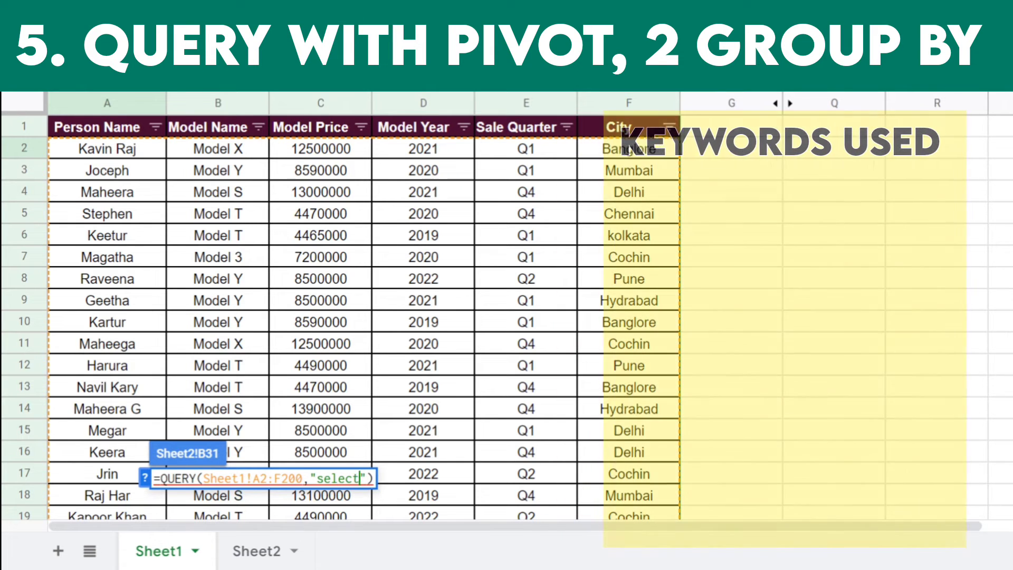
pyautogui.write(' B')
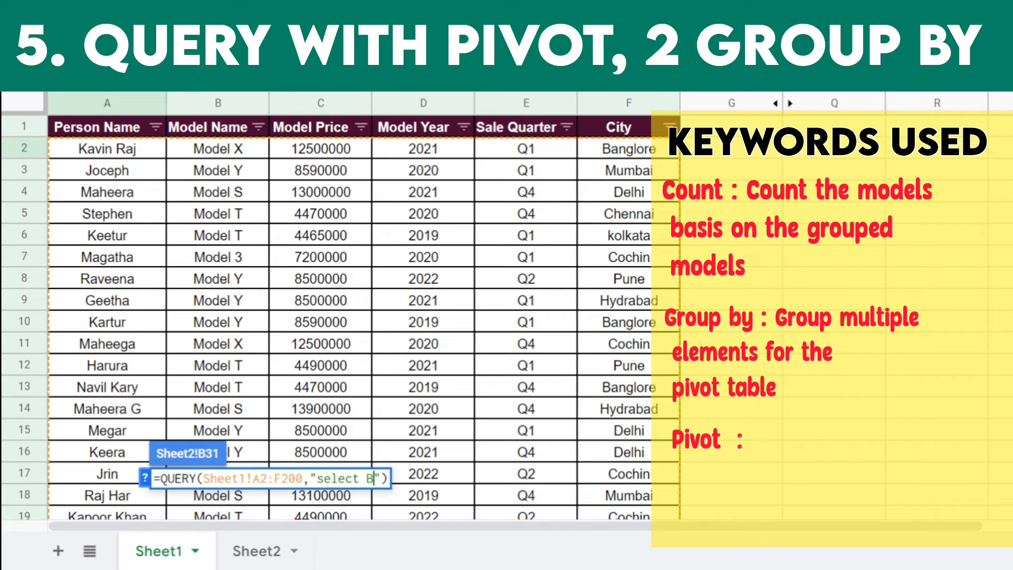
pyautogui.write(',')
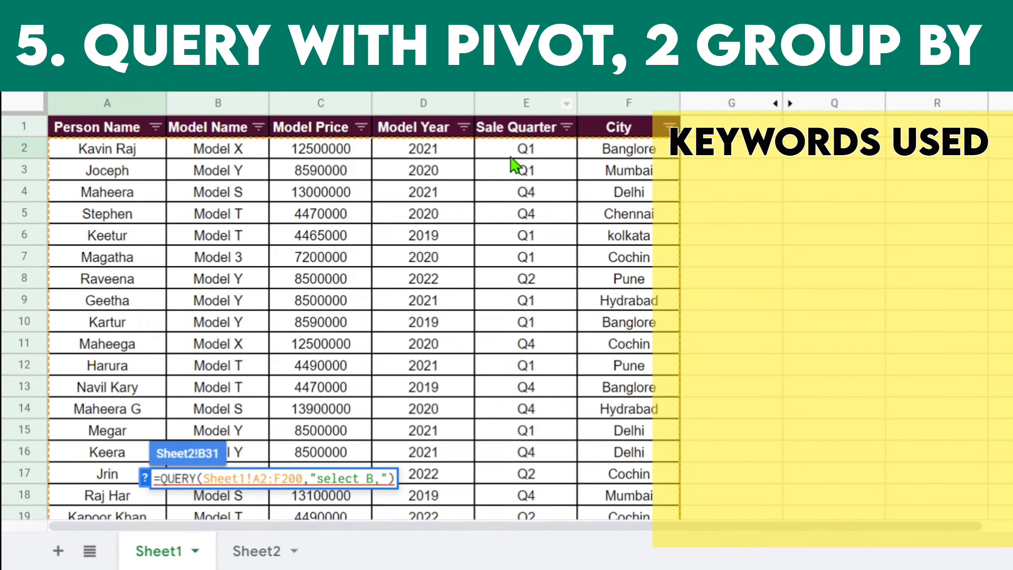
pyautogui.write('E')
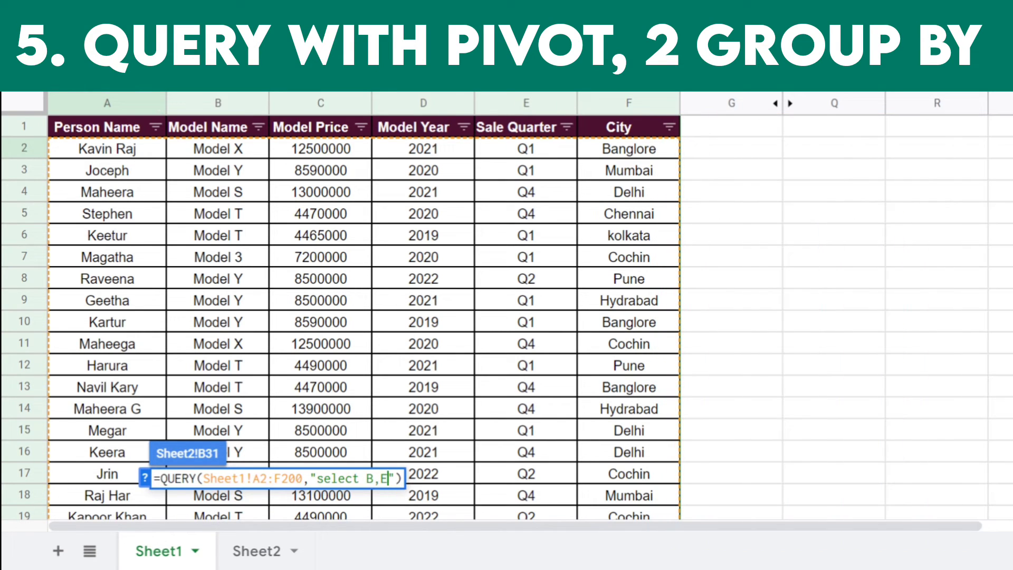
pyautogui.write(',COUNT(')
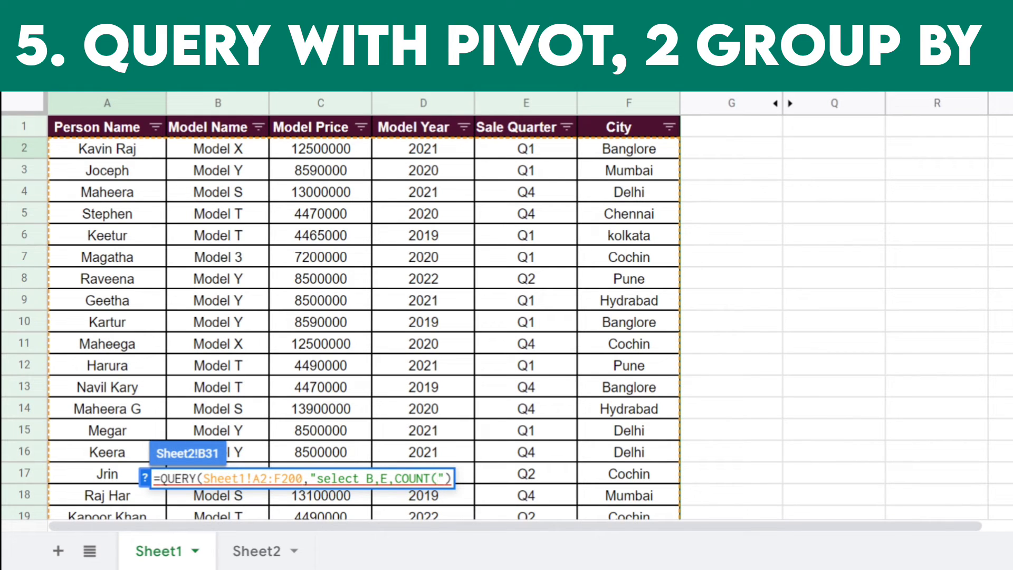
pyautogui.write('B)')
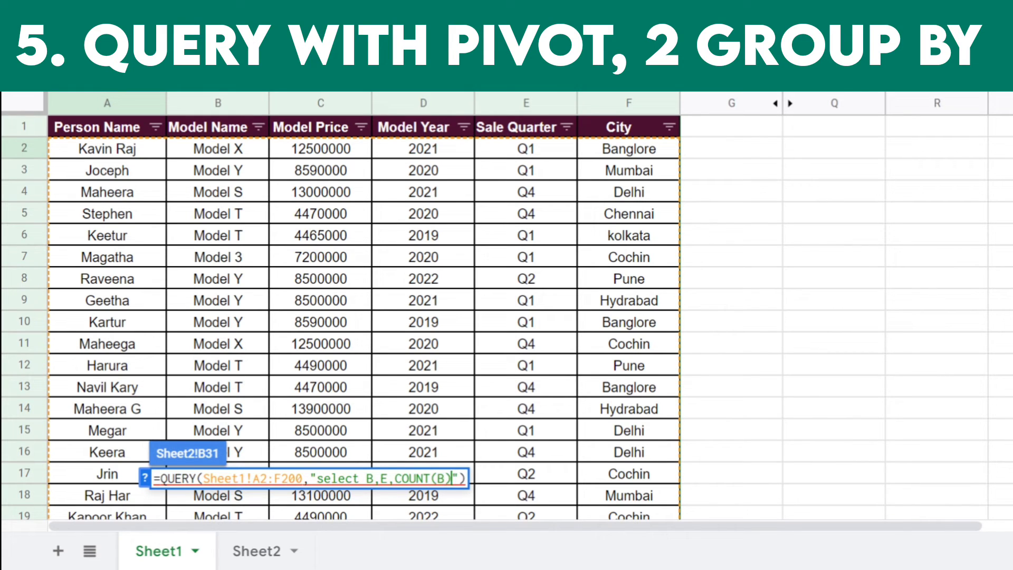
# Complete the Sheet2 B31 query string with "group by B,E pivot D" and commit the formula.
pyautogui.write(' group by')
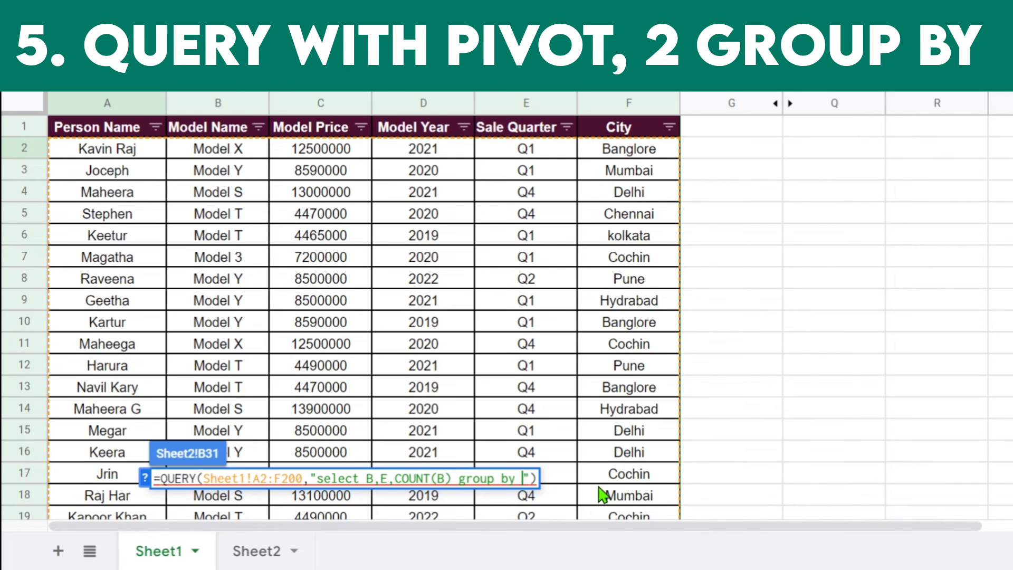
pyautogui.write('B')
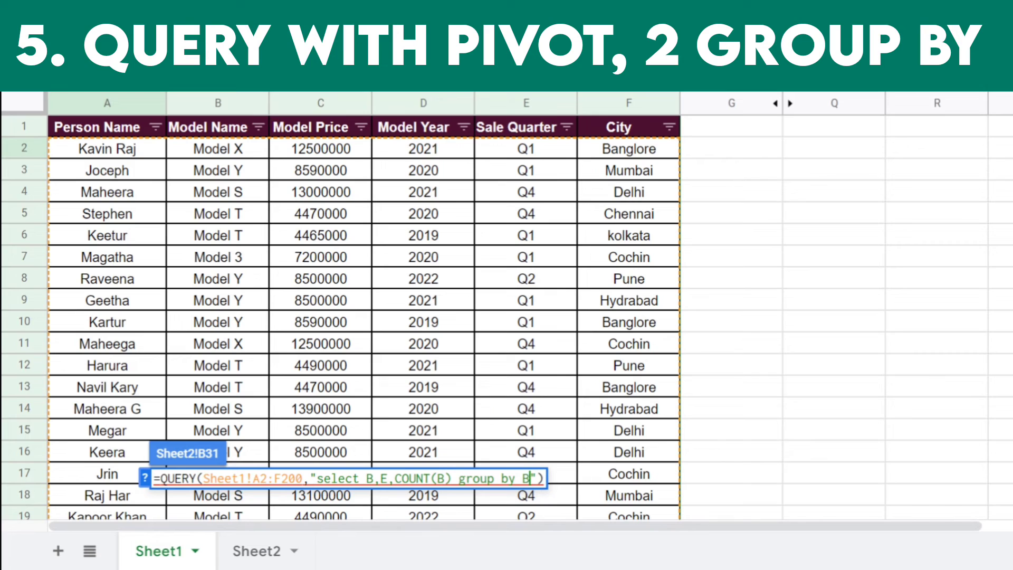
pyautogui.write(',E')
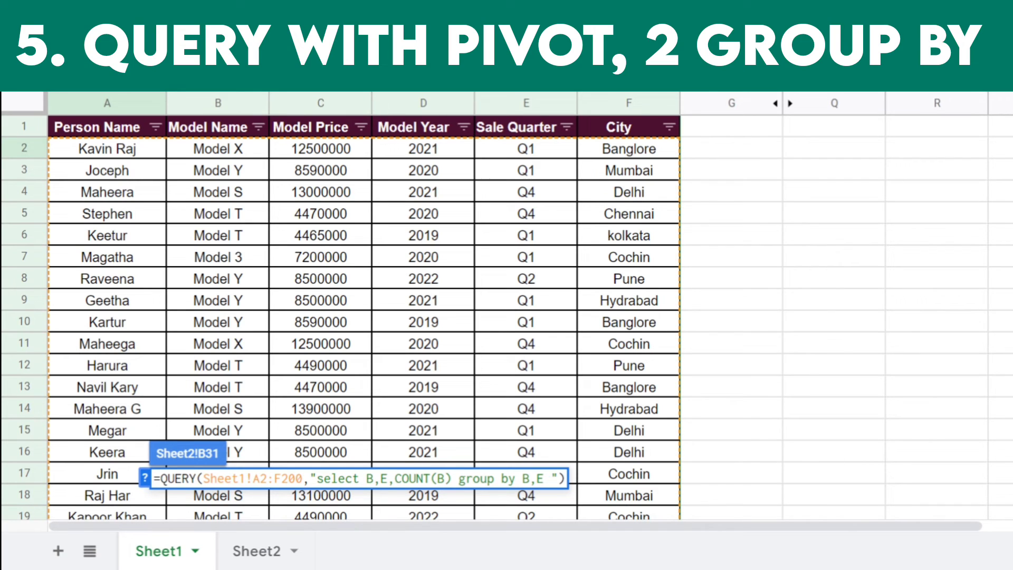
pyautogui.write('piv')
pyautogui.write('ot')
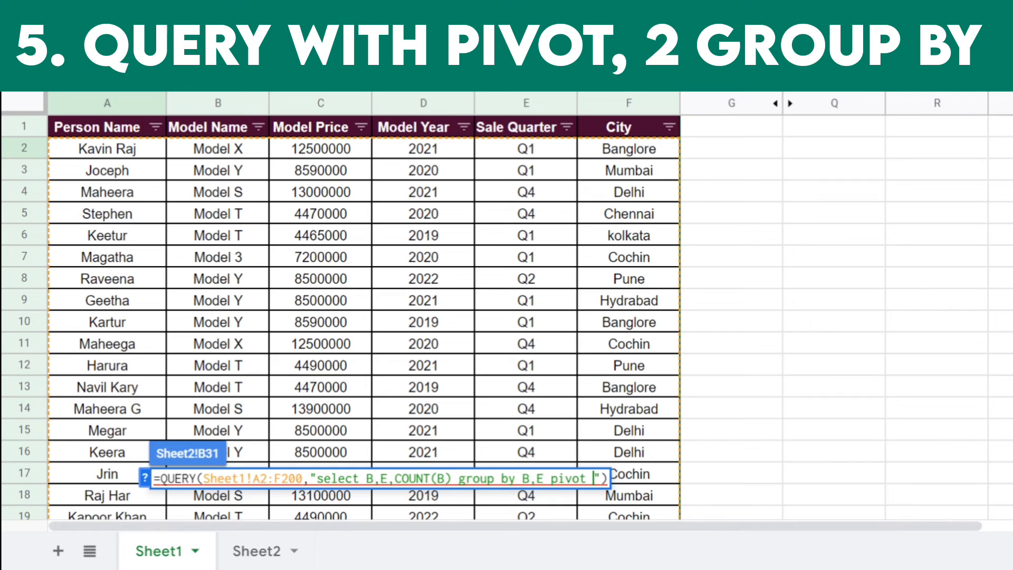
pyautogui.write('D')
pyautogui.press('Right')
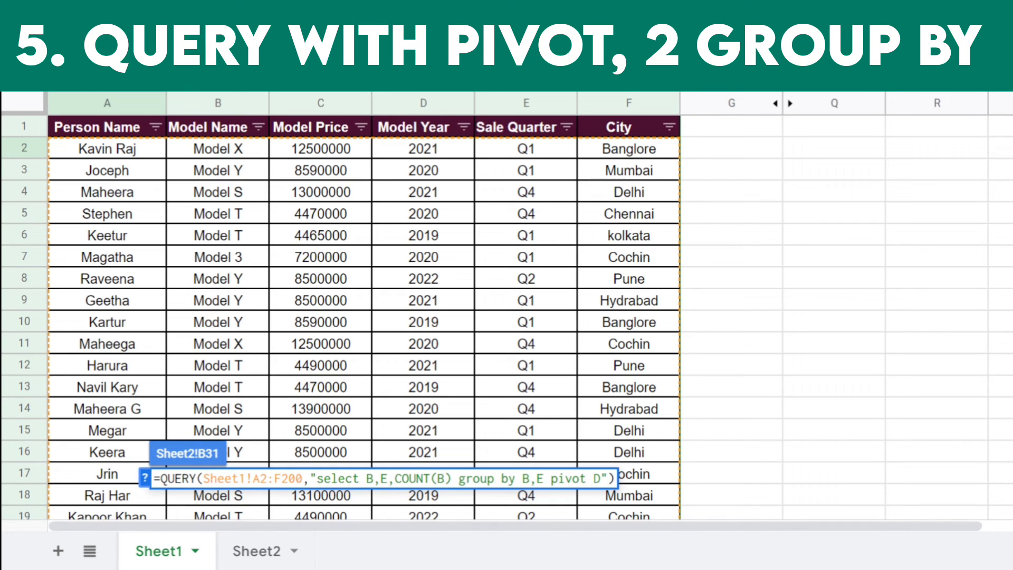
pyautogui.press('Return')
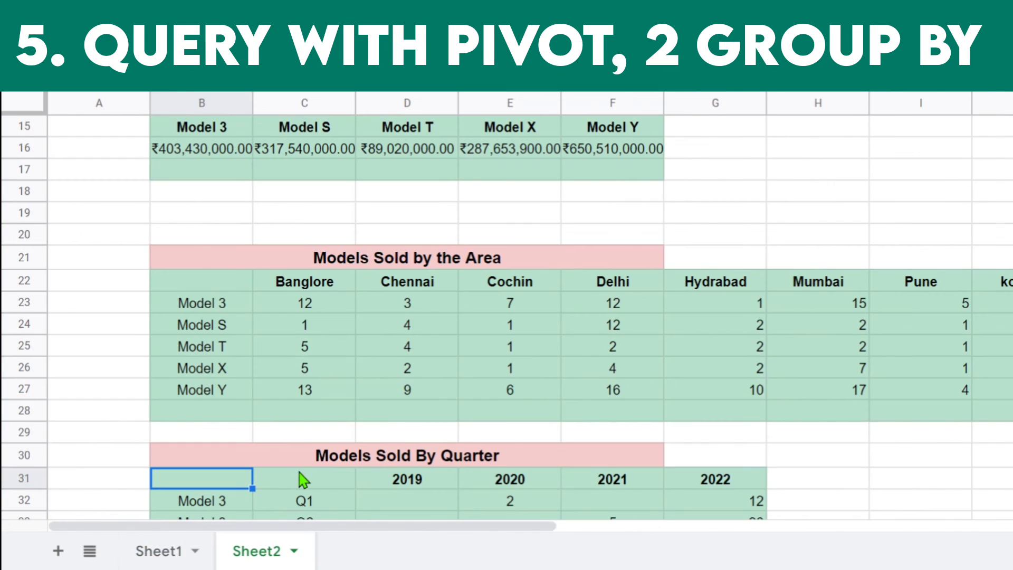
# Examine the model and quarter rows of the Models Sold By Quarter table, from Model 3 through Model T.
pyautogui.click(304, 496)
pyautogui.press('Down')
pyautogui.press('Down')
pyautogui.press('Down')
pyautogui.press('Down')
pyautogui.press('Down')
pyautogui.press('Down')
pyautogui.press('Down')
pyautogui.press('Down')
pyautogui.press('Down')
pyautogui.press('Down')
pyautogui.press('Down')
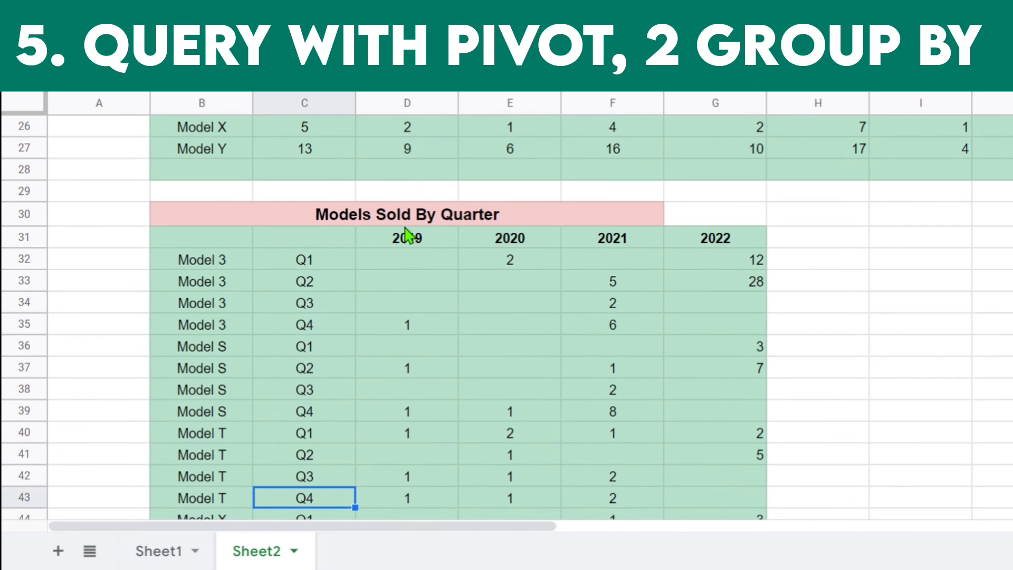
# Check the Model 3 Q1 counts across the year columns and the Model 3 Q4 row in the quarter table.
pyautogui.click(306, 264)
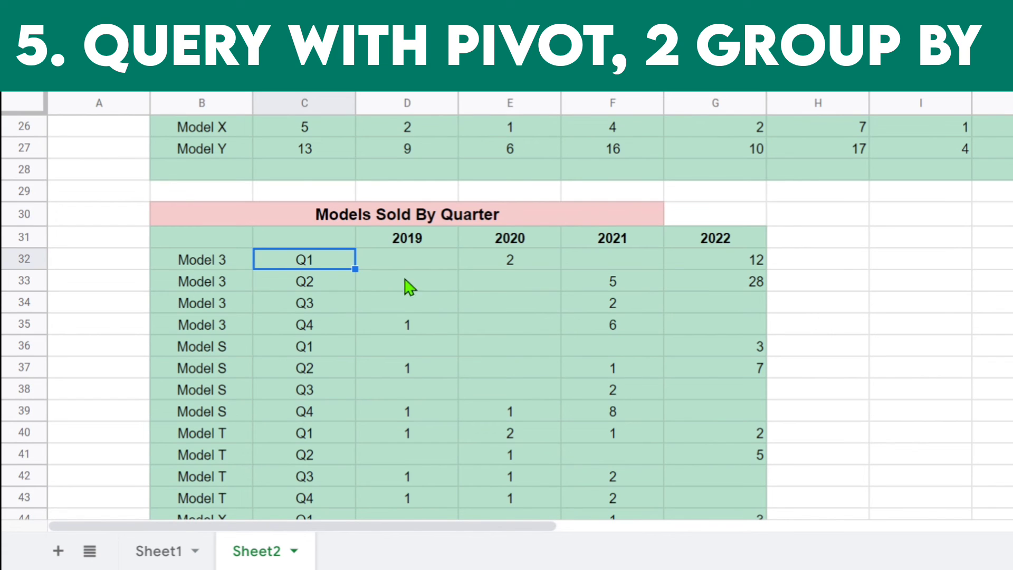
pyautogui.click(516, 268)
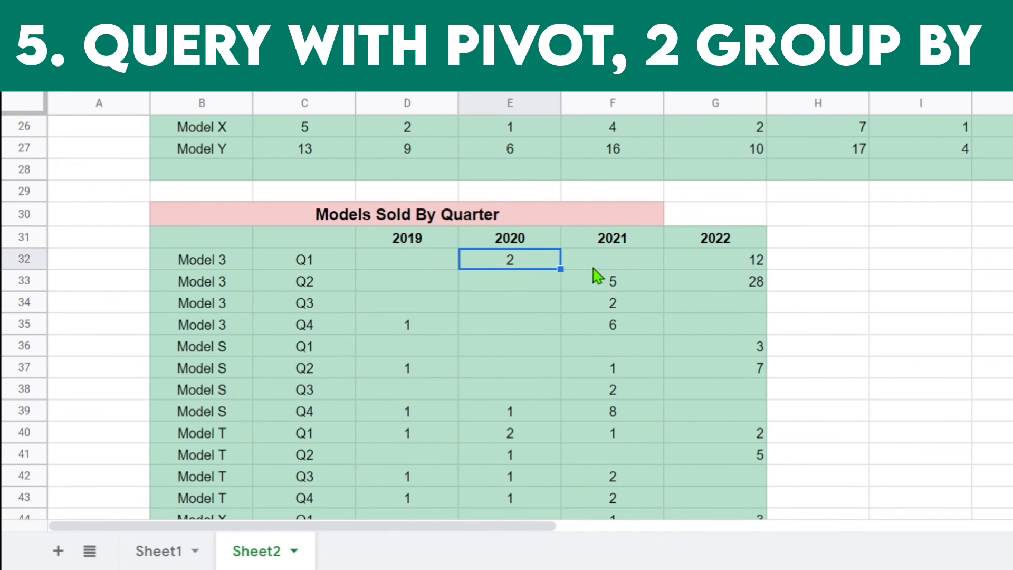
pyautogui.click(629, 266)
pyautogui.click(712, 277)
pyautogui.click(258, 331)
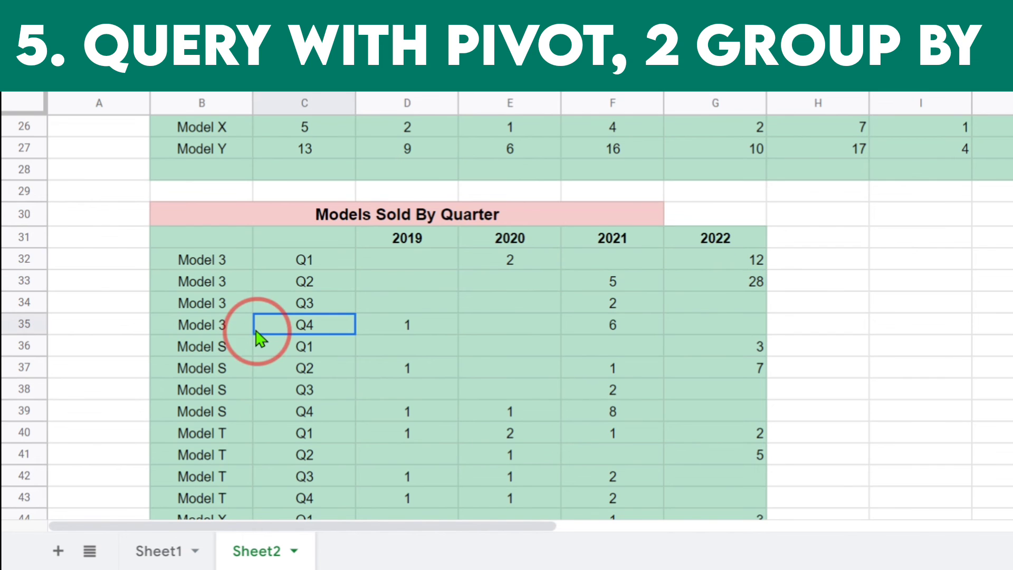
# Review the remaining quarter rows of the Models Sold By Quarter table, from Model S down to Model Y.
pyautogui.click(257, 337)
pyautogui.press('Down')
pyautogui.press('Down')
pyautogui.press('Down')
pyautogui.press('Down')
pyautogui.press('Down')
pyautogui.press('Down')
pyautogui.press('Down')
pyautogui.press('Down')
pyautogui.press('Down')
pyautogui.press('Down')
pyautogui.press('Down')
pyautogui.press('Down')
pyautogui.press('pageup')
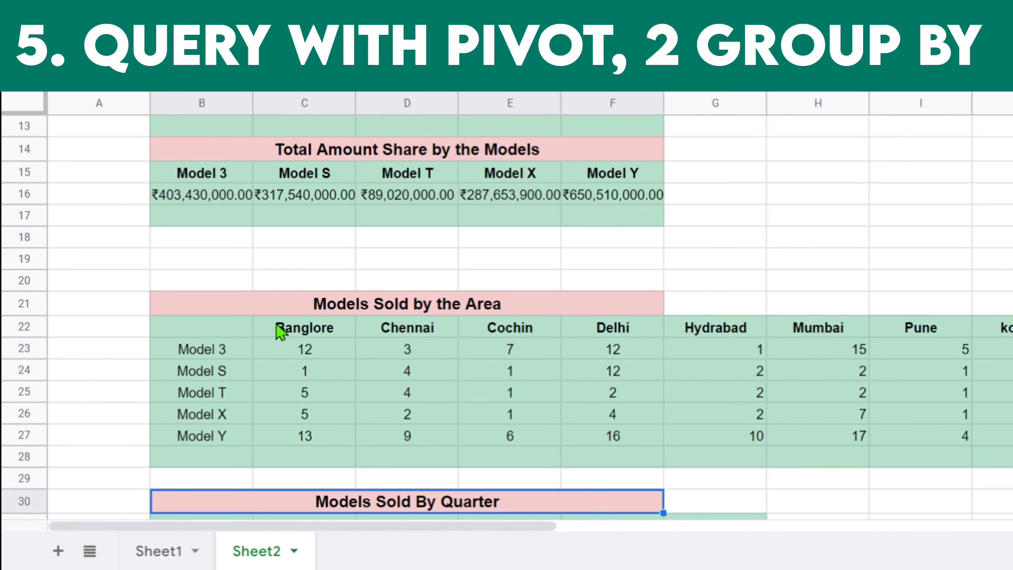
pyautogui.press('Down')
pyautogui.press('Down')
pyautogui.press('Down')
pyautogui.press('Down')
pyautogui.press('Down')
pyautogui.press('Down')
pyautogui.press('Down')
pyautogui.press('Down')
pyautogui.press('Down')
pyautogui.press('Down')
pyautogui.press('Down')
pyautogui.press('Down')
pyautogui.press('Down')
pyautogui.press('Down')
pyautogui.press('Down')
pyautogui.press('Down')
pyautogui.press('Down')
pyautogui.press('Down')
pyautogui.press('Down')
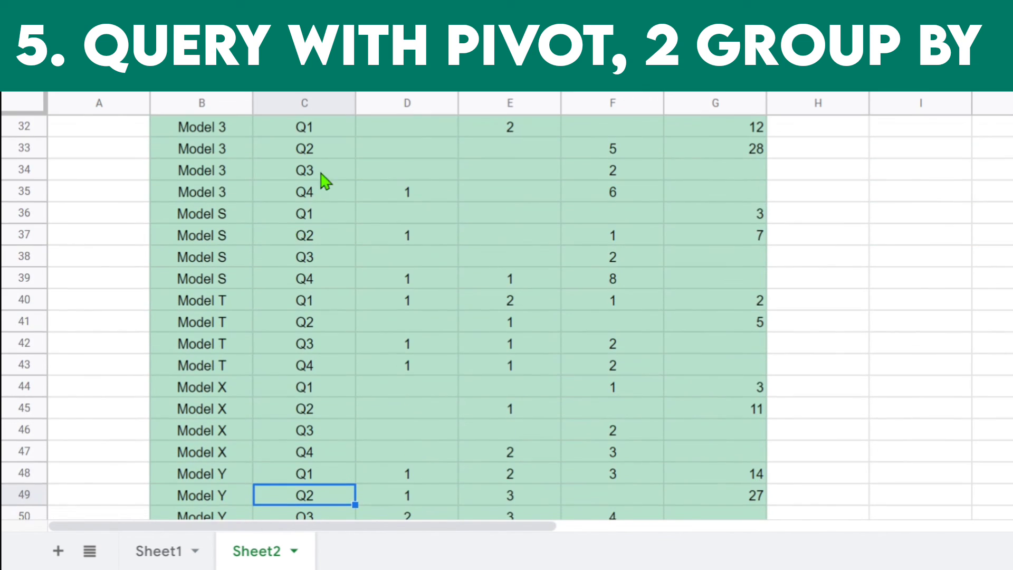
# Check the year headings of the Models Sold By Quarter table and the 2019 cell for Model 3 Q1.
pyautogui.click(348, 174)
pyautogui.press('Up')
pyautogui.press('Up')
pyautogui.press('Up')
pyautogui.press('Up')
pyautogui.press('Up')
pyautogui.press('Up')
pyautogui.press('Up')
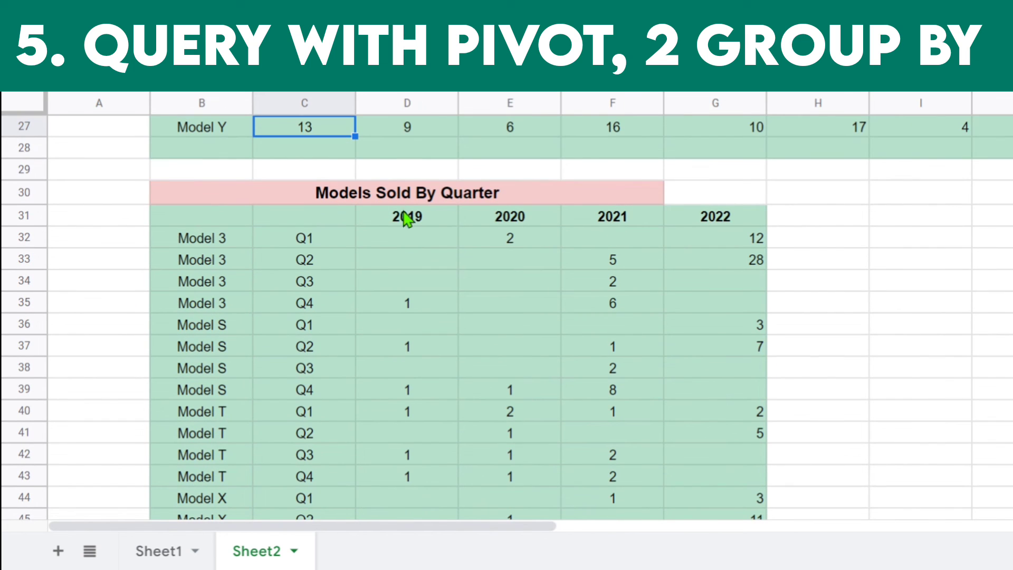
pyautogui.click(426, 224)
pyautogui.click(383, 236)
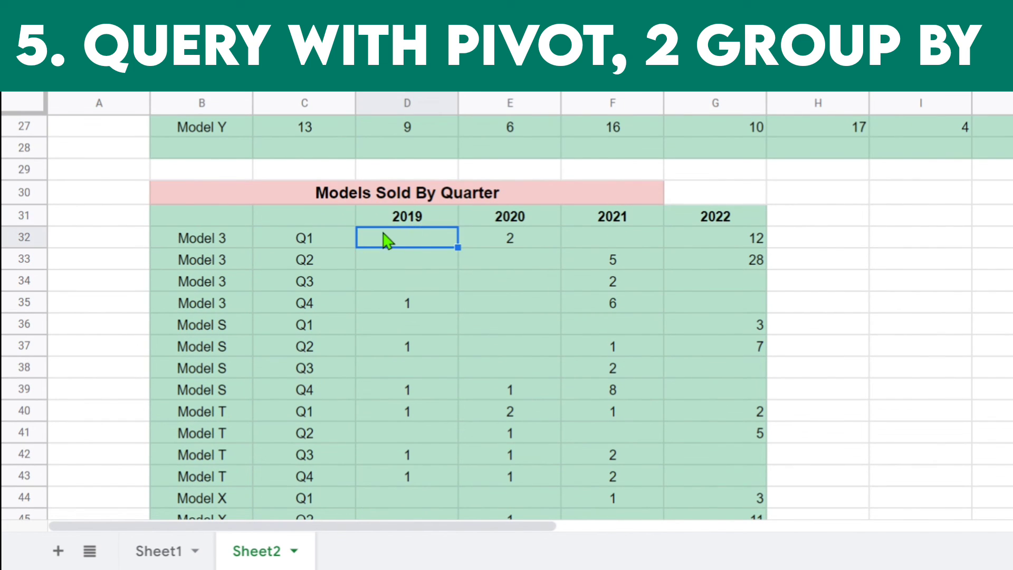
# Review the model summaries at the start of Sheet2: total cars sold, average amount sold and total amount share.
pyautogui.click(532, 348)
pyautogui.press('Up')
pyautogui.press('Up')
pyautogui.press('Up')
pyautogui.press('Up')
pyautogui.press('Up')
pyautogui.press('Up')
pyautogui.press('Up')
pyautogui.press('Up')
pyautogui.press('Up')
pyautogui.press('Up')
pyautogui.press('Up')
pyautogui.press('Up')
pyautogui.press('Up')
pyautogui.press('Up')
pyautogui.press('Up')
pyautogui.press('Up')
pyautogui.press('Up')
pyautogui.press('Up')
pyautogui.press('Up')
pyautogui.press('Up')
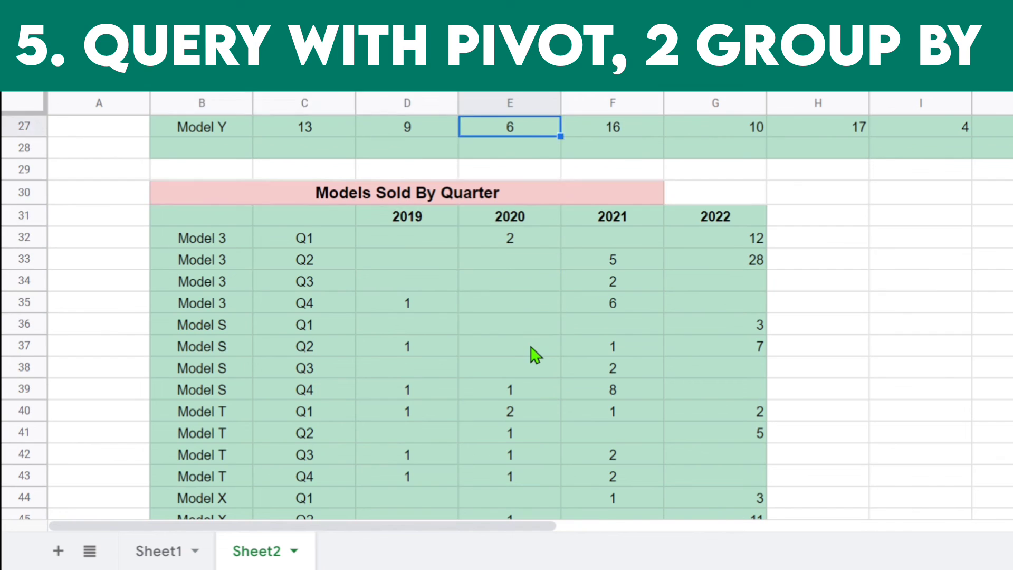
pyautogui.press('Up')
pyautogui.press('Up')
pyautogui.press('Up')
pyautogui.press('Up')
pyautogui.press('Up')
pyautogui.press('Up')
pyautogui.press('Up')
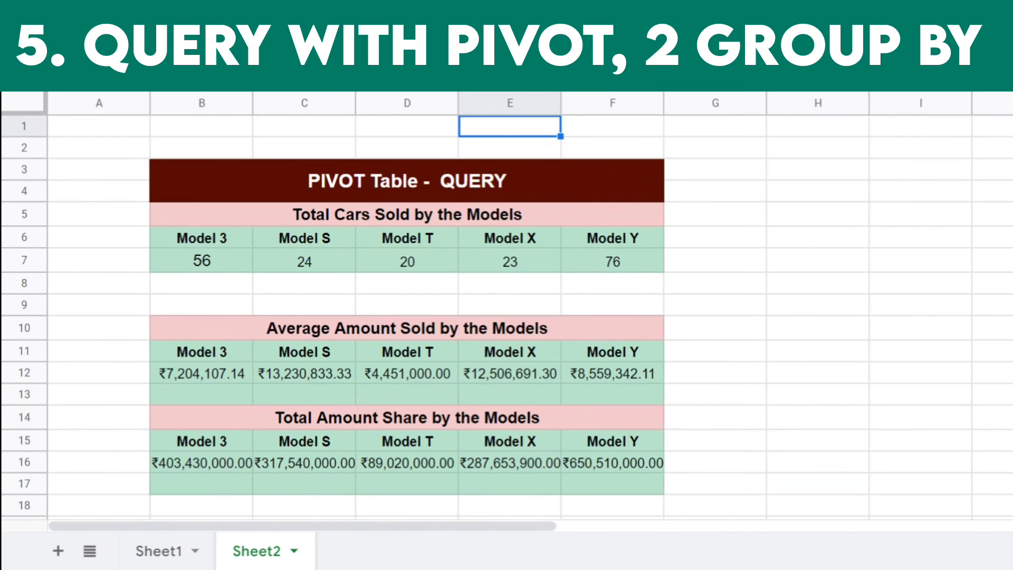
pyautogui.press('Down')
pyautogui.press('Down')
pyautogui.press('Down')
pyautogui.press('Down')
pyautogui.press('Down')
pyautogui.press('Down')
pyautogui.press('Down')
pyautogui.press('Down')
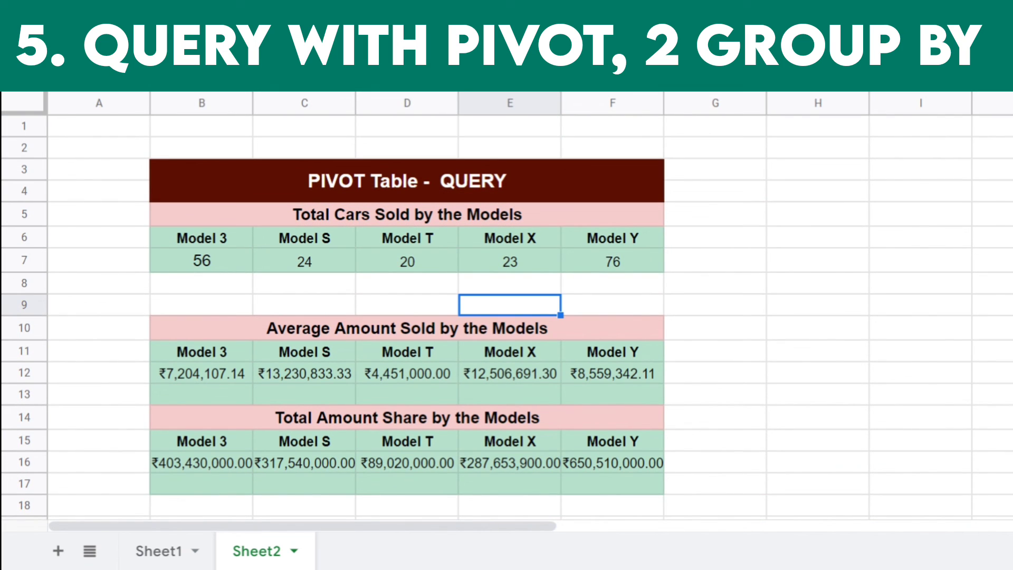